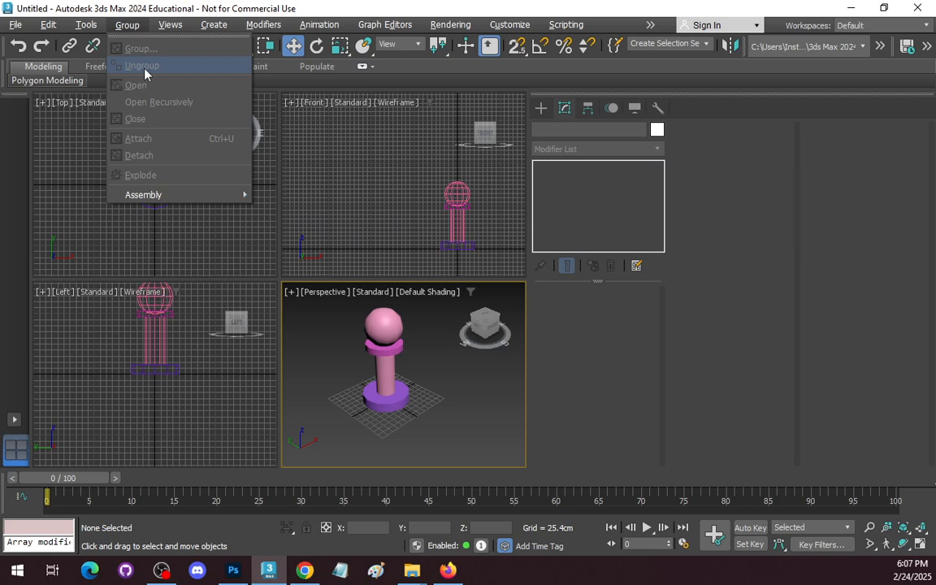
Convert the pawn's base cylinder to an Editable Mesh and attach the column, collar and top sphere to it.
click(463, 386)
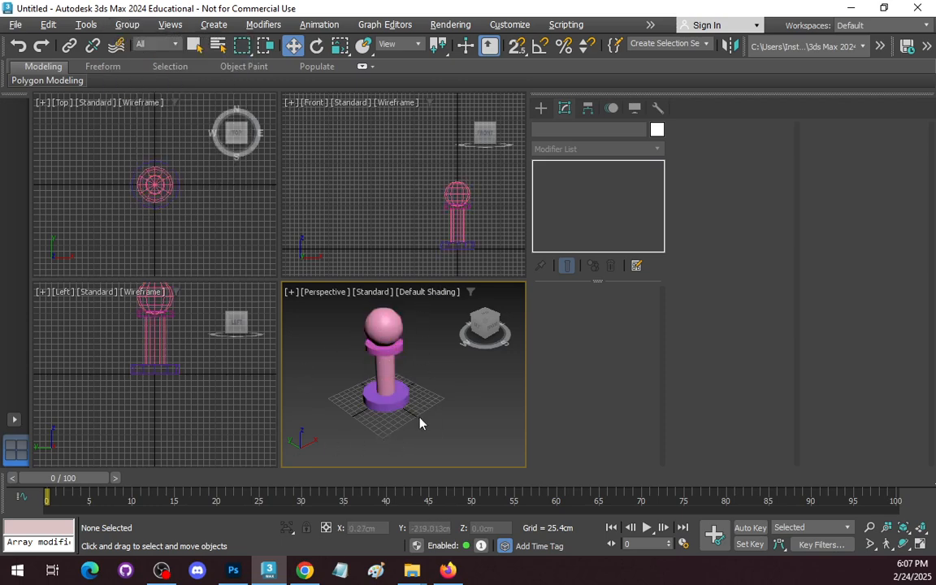
click(382, 399)
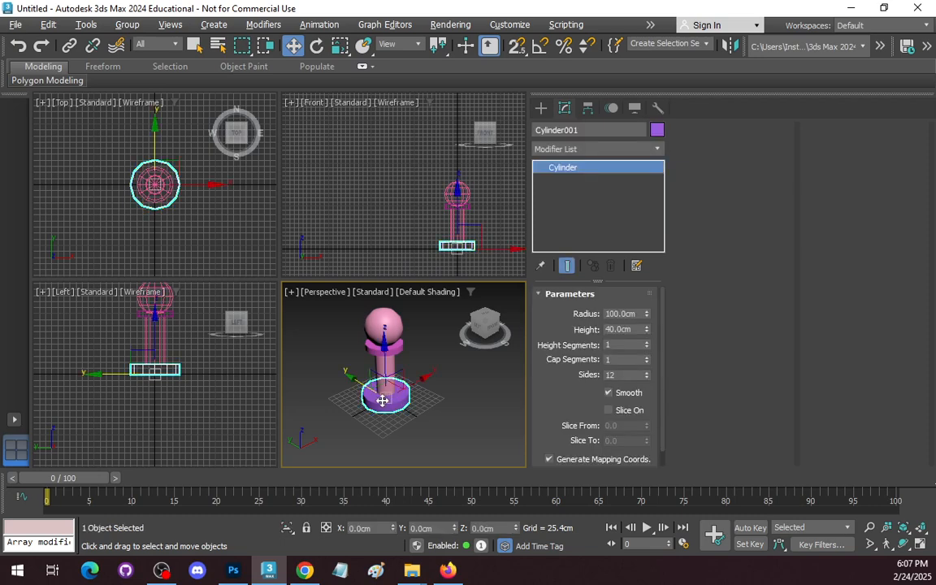
right_click(580, 167)
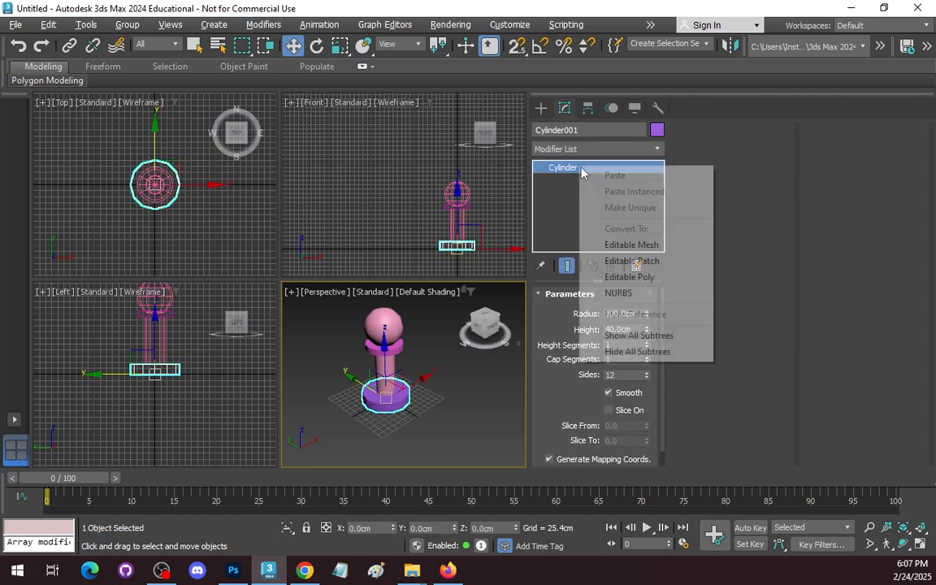
click(656, 246)
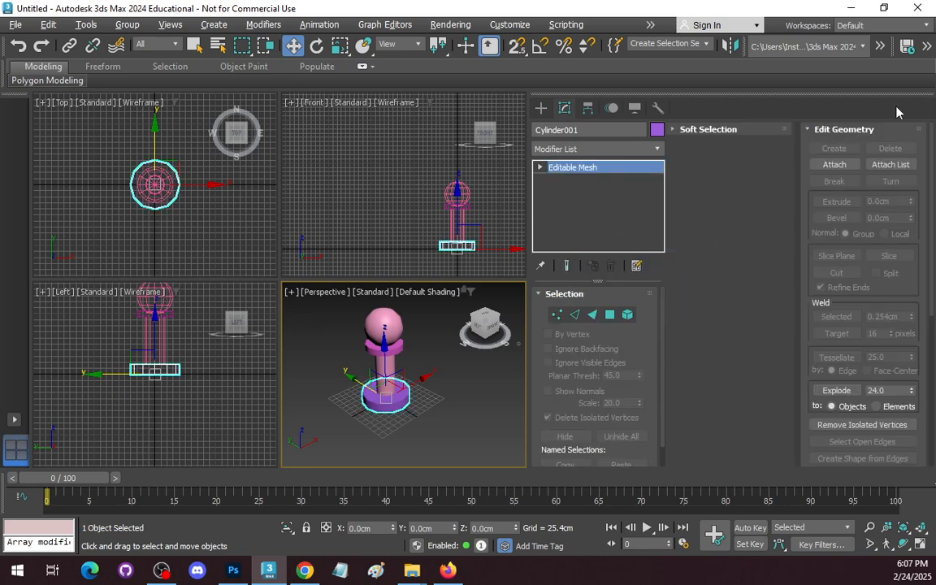
click(834, 165)
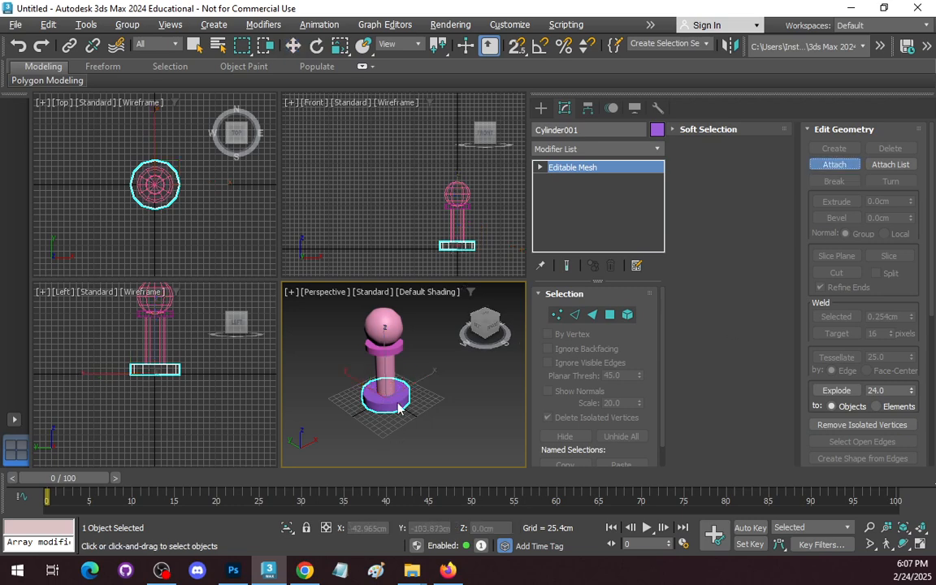
click(383, 327)
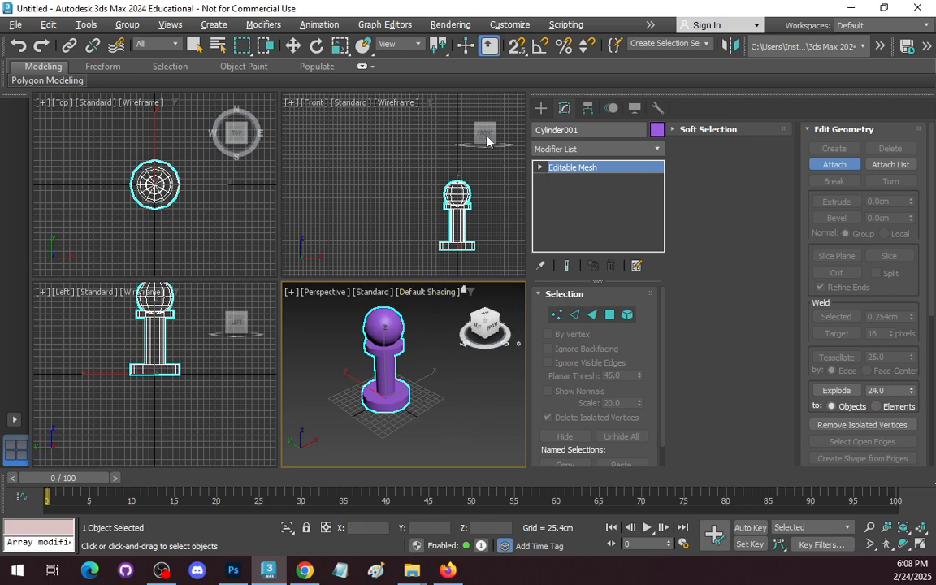
key(w)
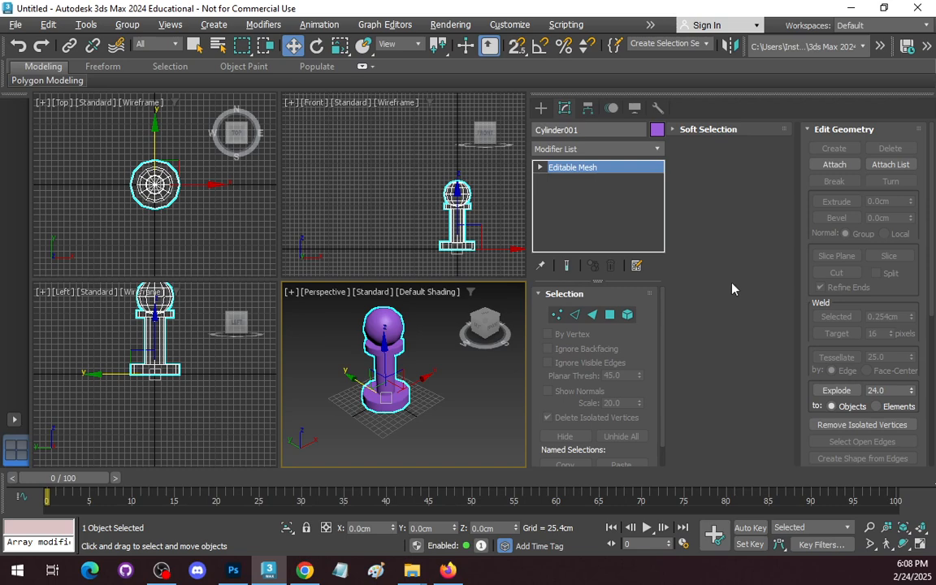
Center the merged pawn's pivot on the object, affecting only the pivot.
click(588, 109)
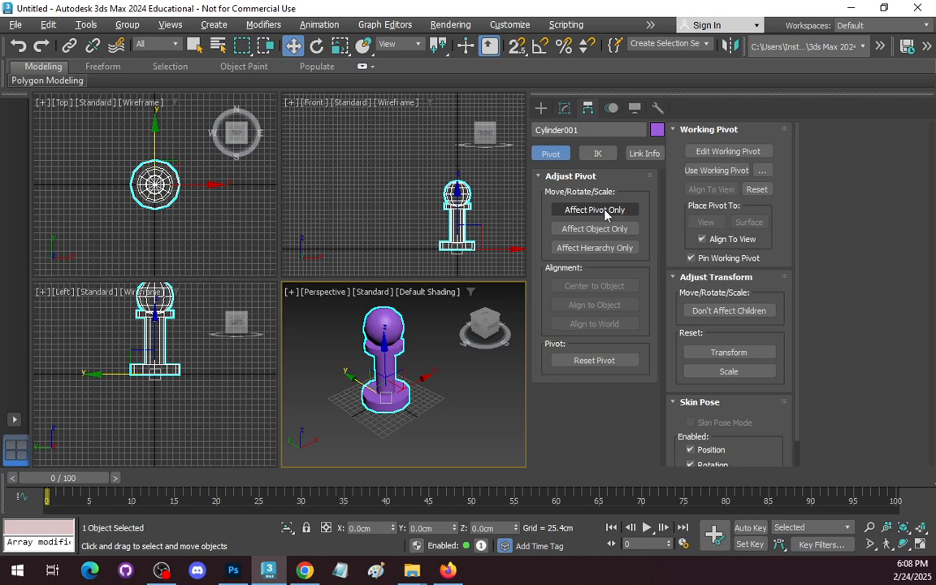
click(595, 209)
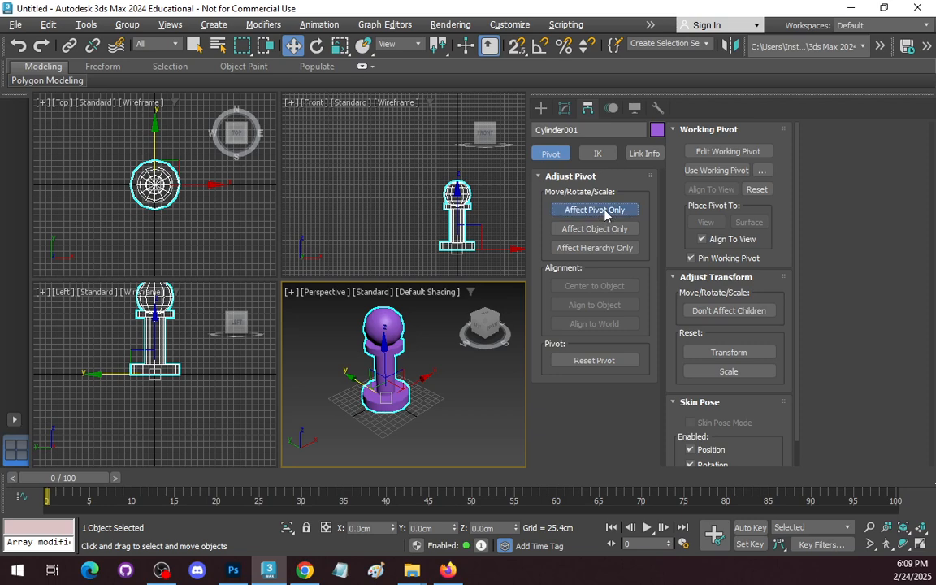
click(594, 285)
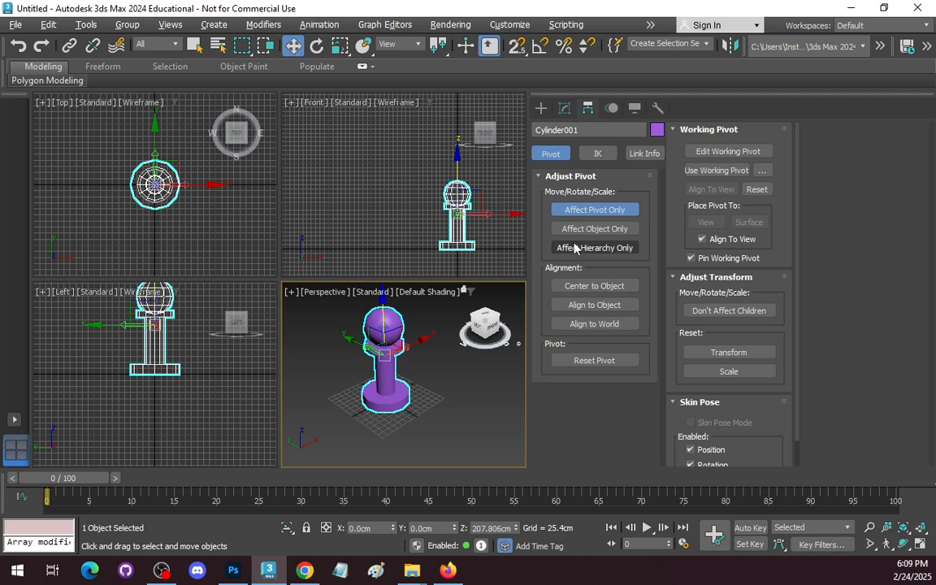
click(568, 209)
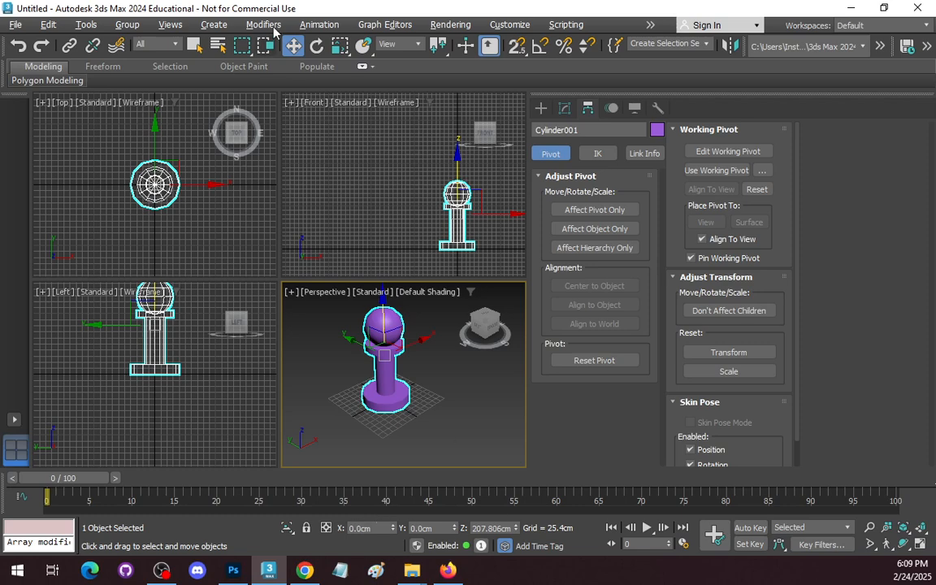
click(540, 107)
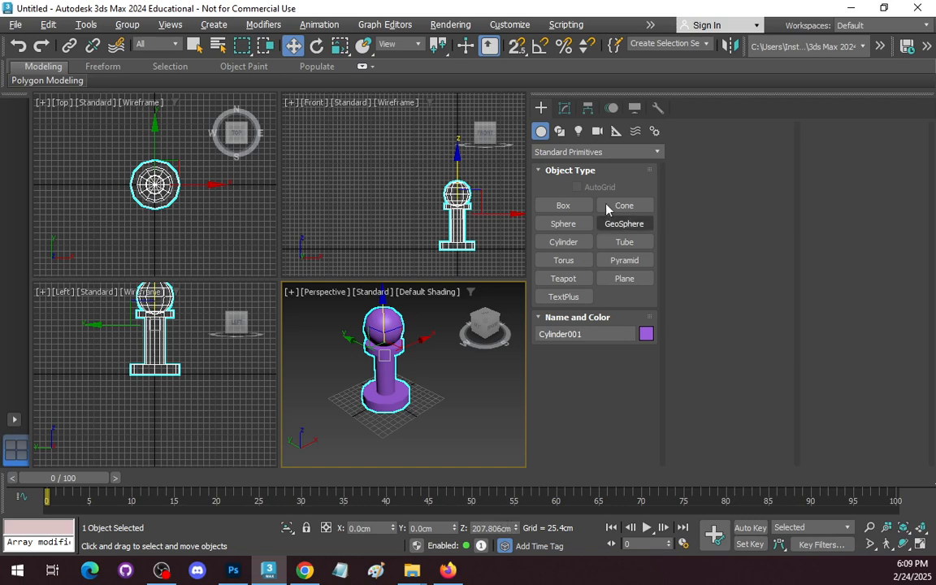
click(587, 109)
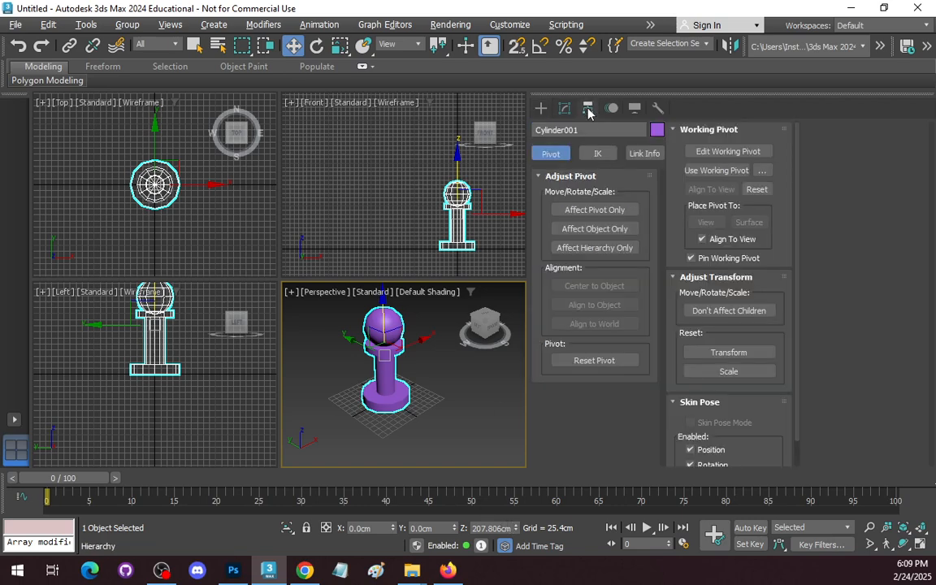
Place only the merged pawn's pivot at the bottom of its base by setting its Z position to 0 cm.
click(592, 210)
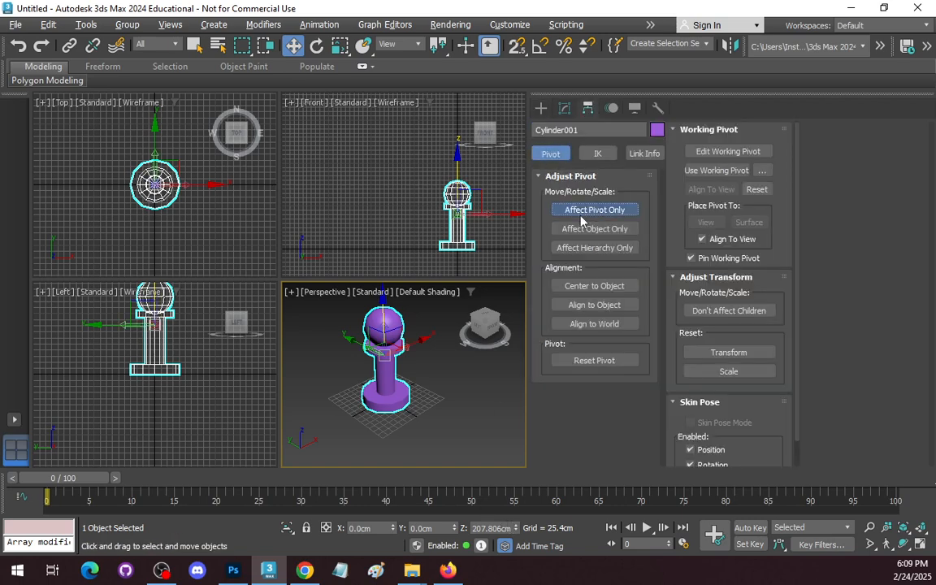
double_click(488, 528)
text(0)
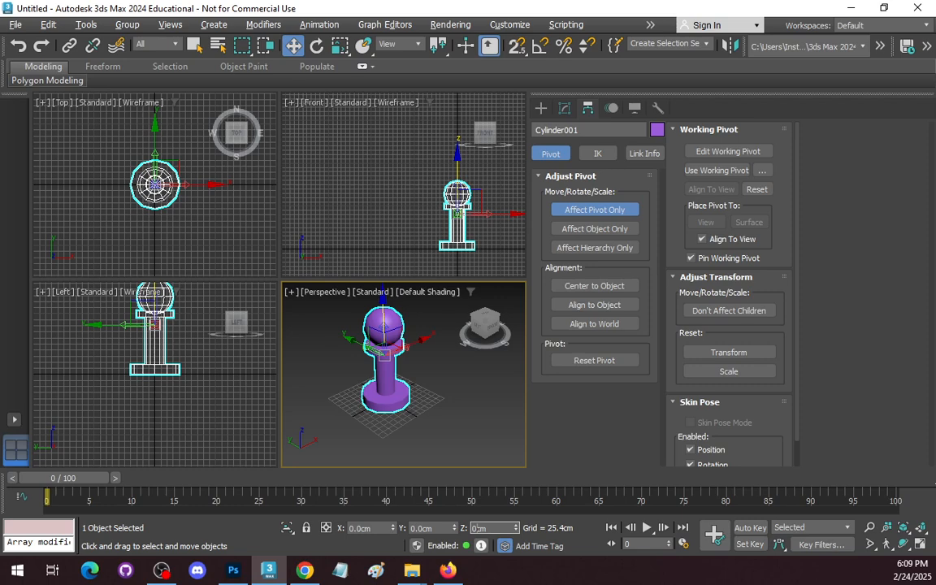
key(Delete)
key(Delete)
key(Return)
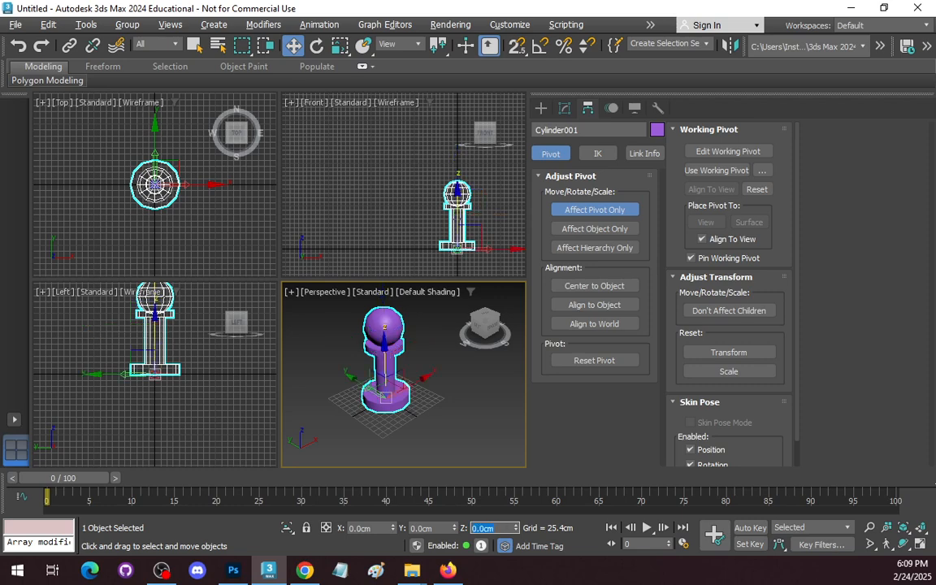
scroll(381, 396, up, 8)
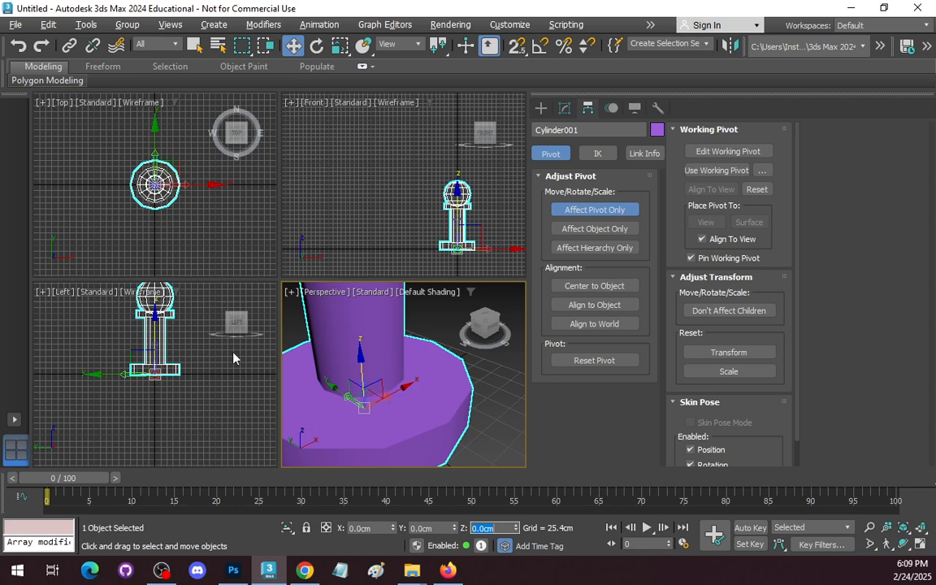
click(162, 26)
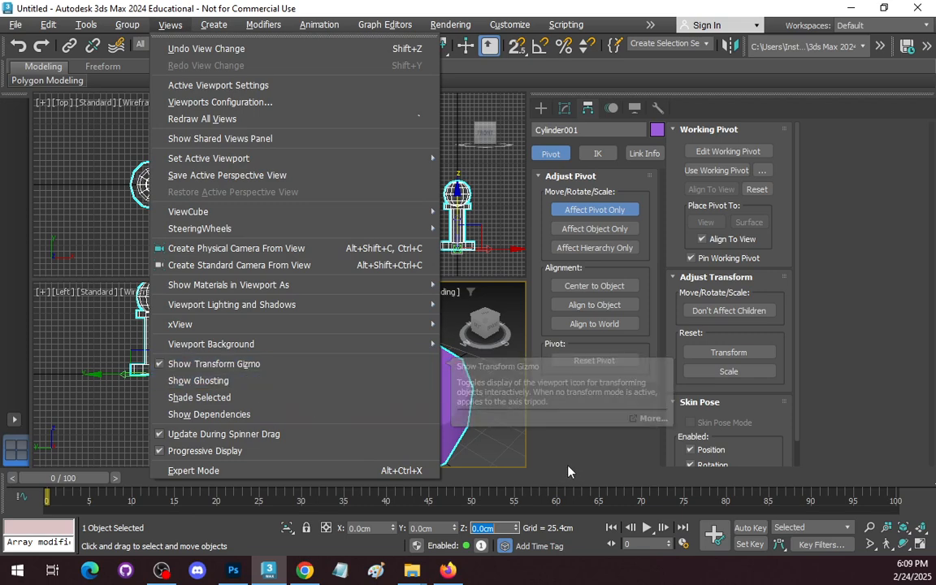
click(520, 406)
scroll(493, 416, down, 2)
scroll(494, 417, up, 2)
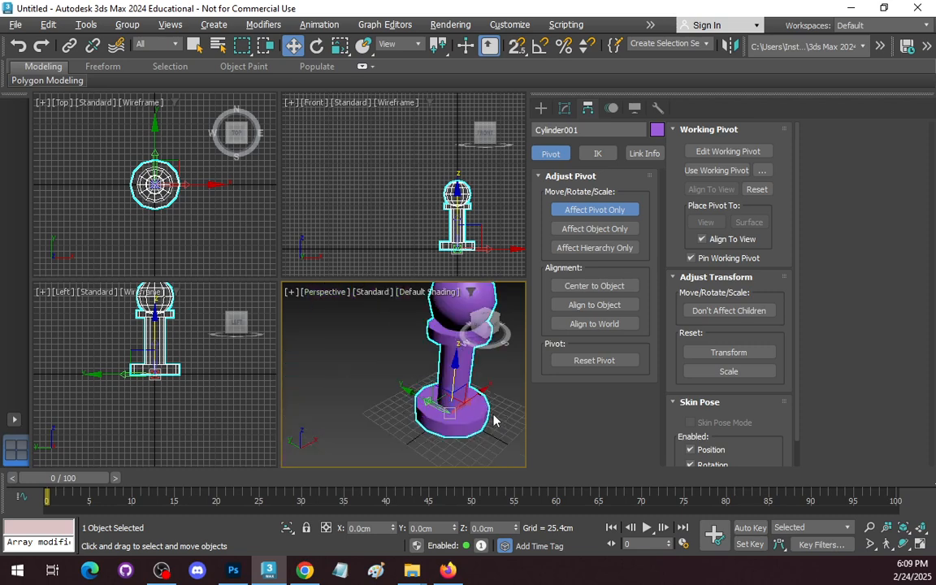
middle_drag(494, 417, 440, 400)
scroll(453, 420, down, 2)
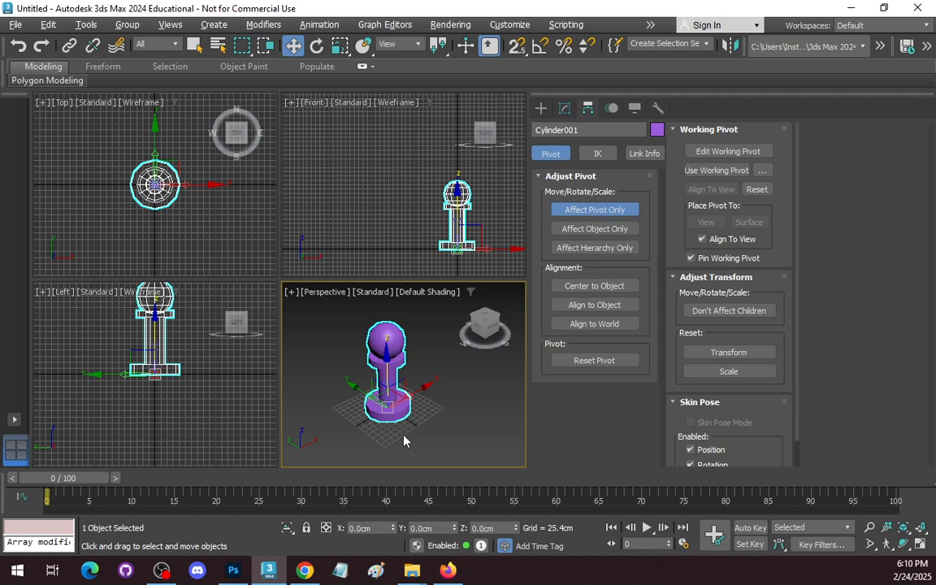
Delete the merged pawn and draw a plane about 368 cm long and 320 cm wide in the Perspective view.
click(540, 108)
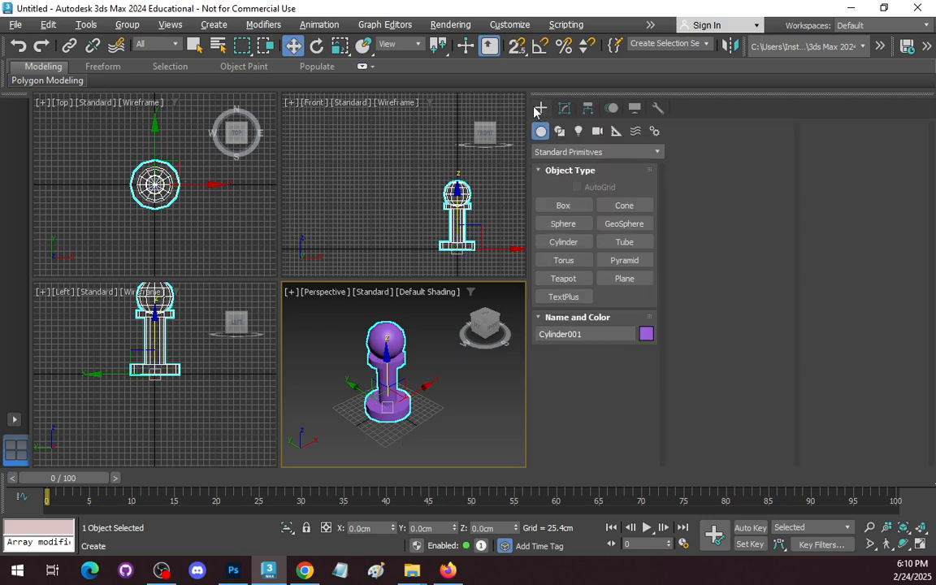
key(Delete)
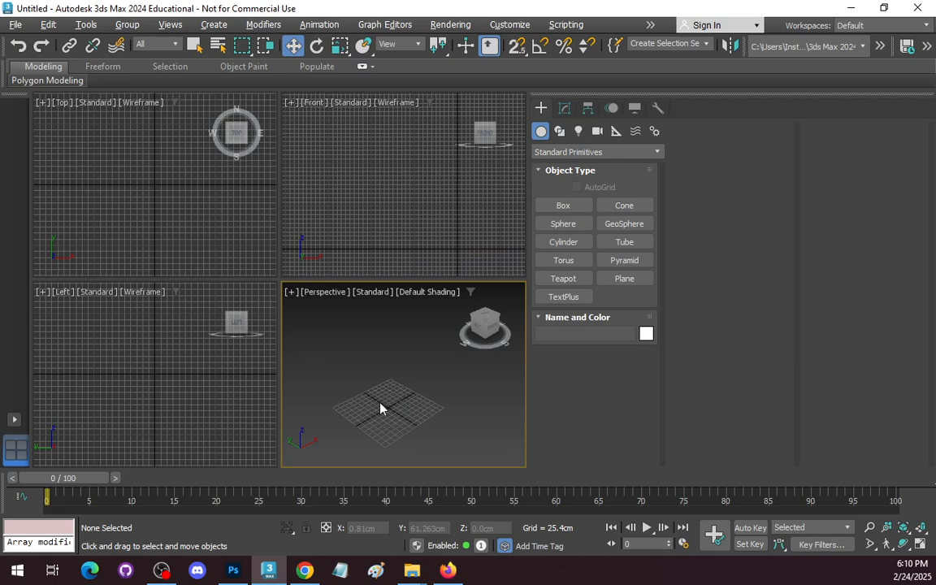
click(624, 279)
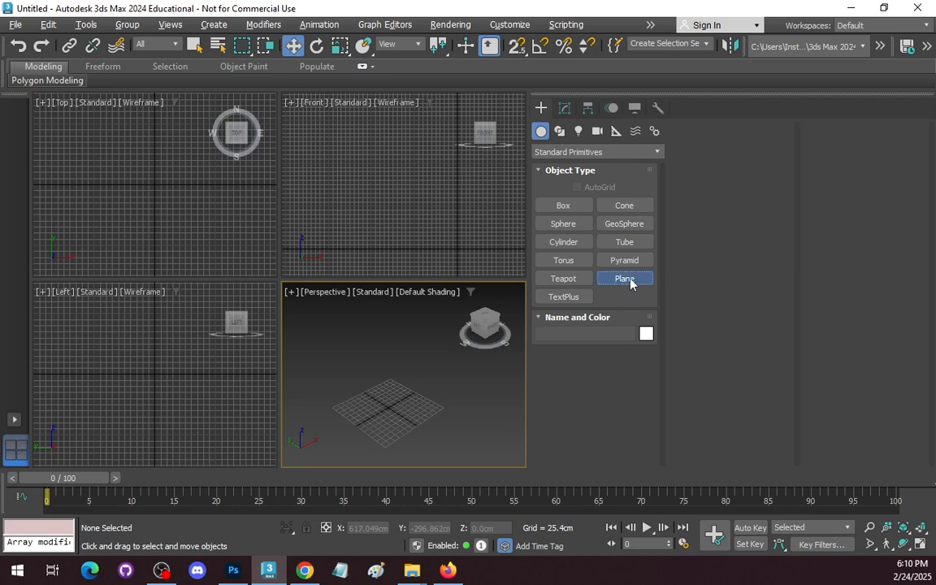
drag(334, 396, 443, 408)
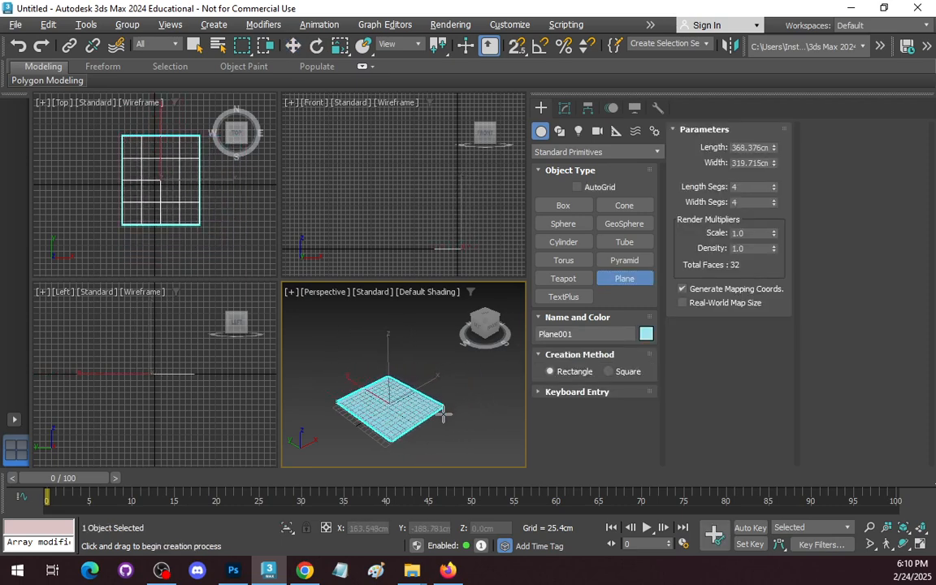
Set the plane's length and width to 400 cm each.
click(564, 108)
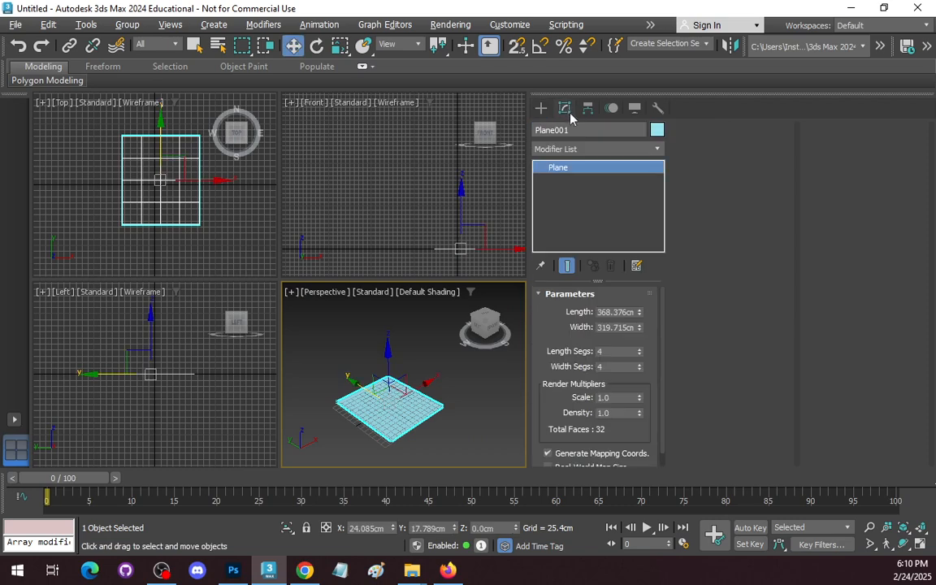
double_click(632, 312)
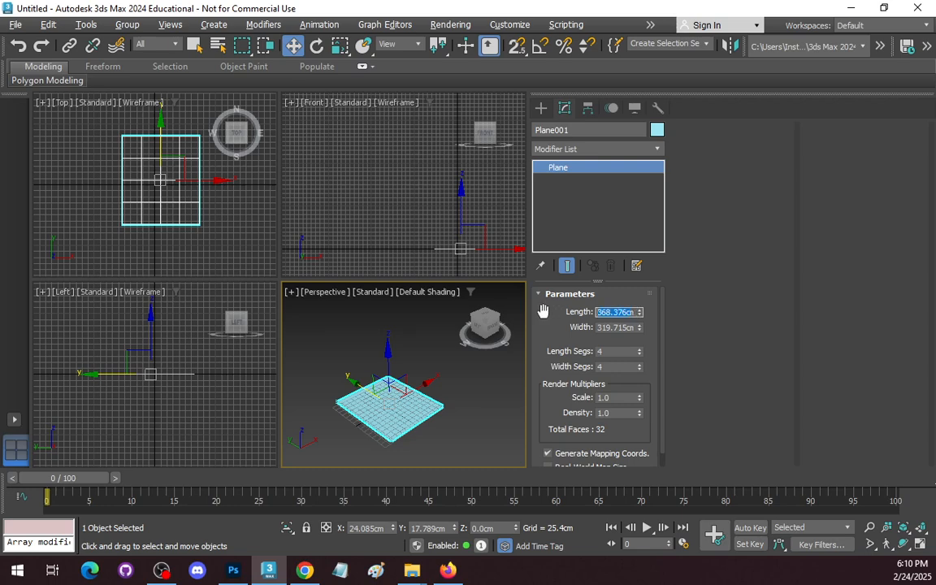
text(40000)
key(Tab)
text(400)
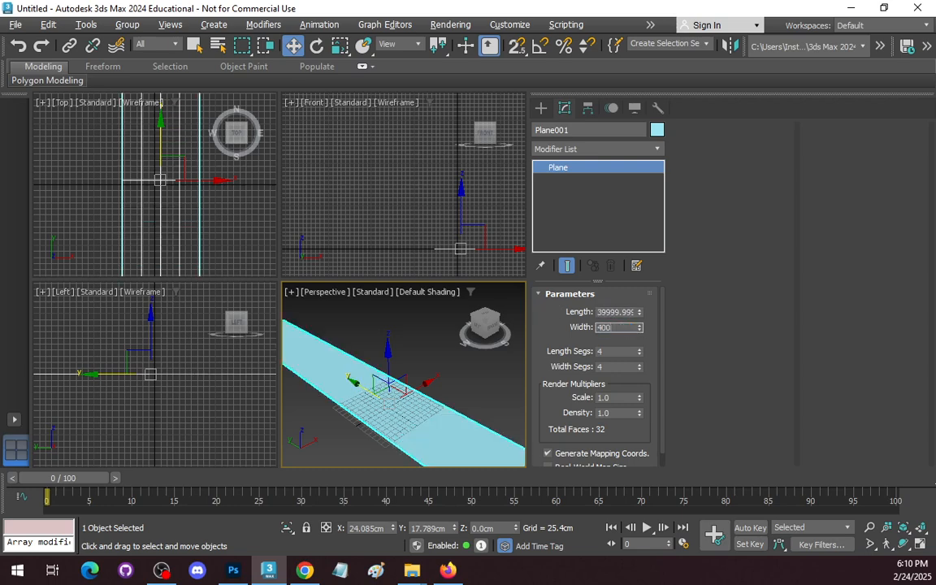
key(Tab)
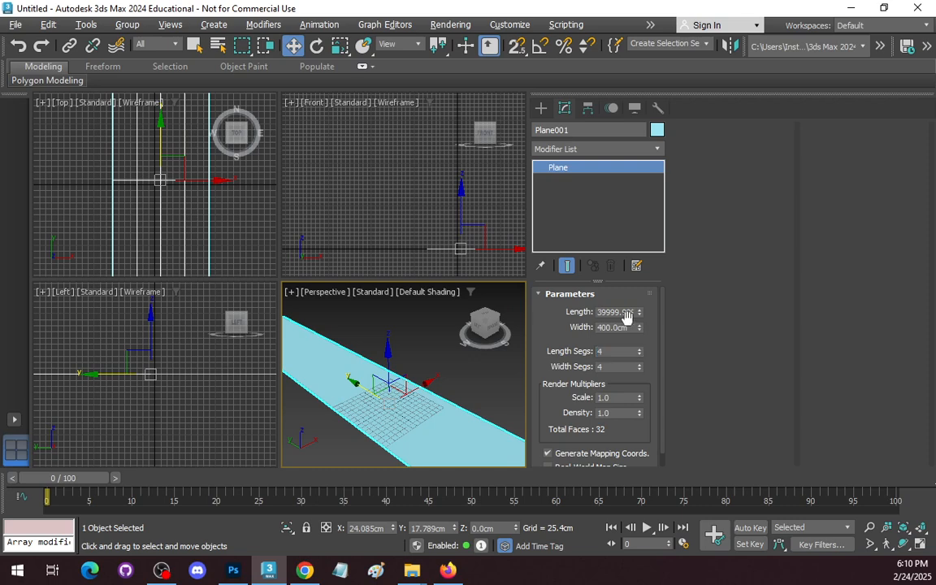
click(612, 312)
double_click(612, 312)
text(400)
key(Return)
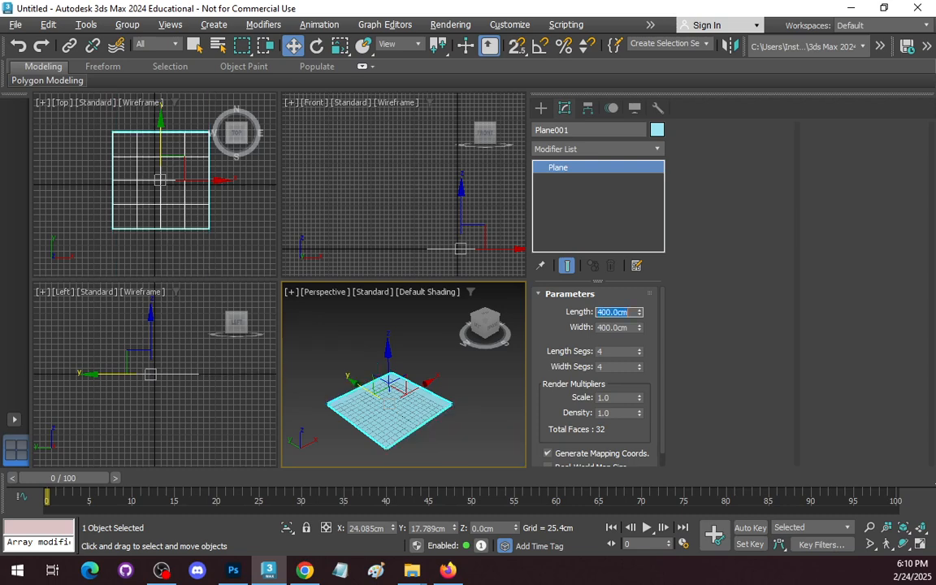
Divide the plane into 8 length segments and 8 width segments.
double_click(617, 350)
text(8)
key(Tab)
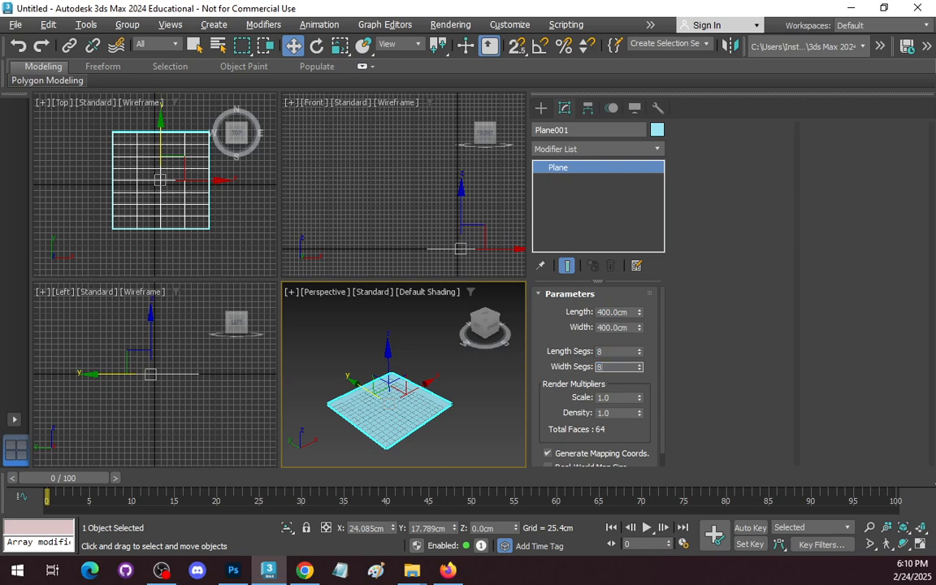
key(Tab)
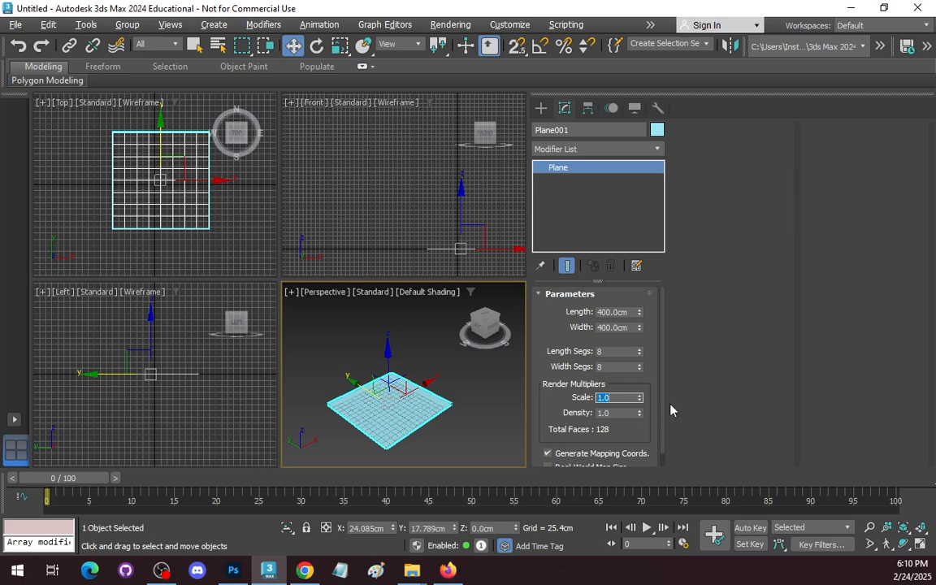
scroll(643, 421, down, 1)
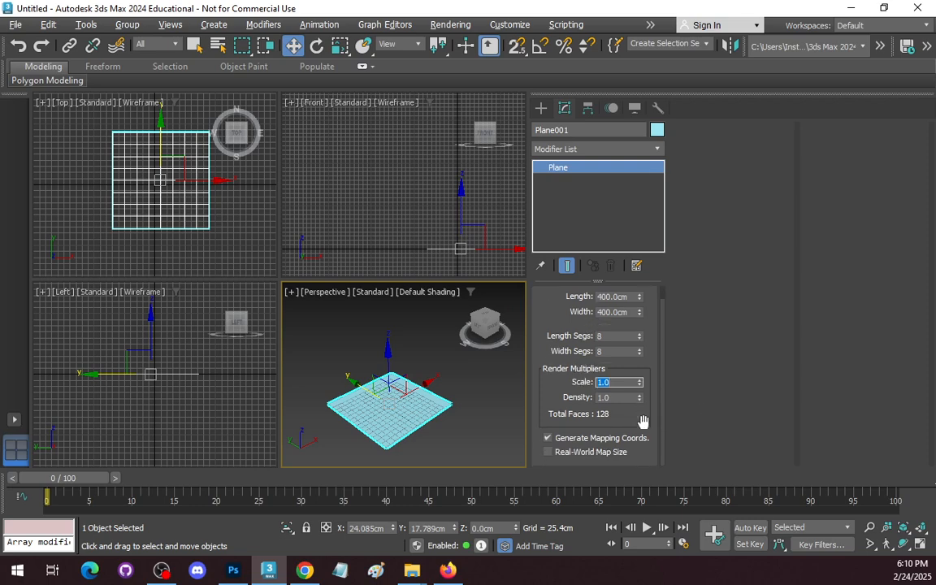
scroll(643, 420, up, 1)
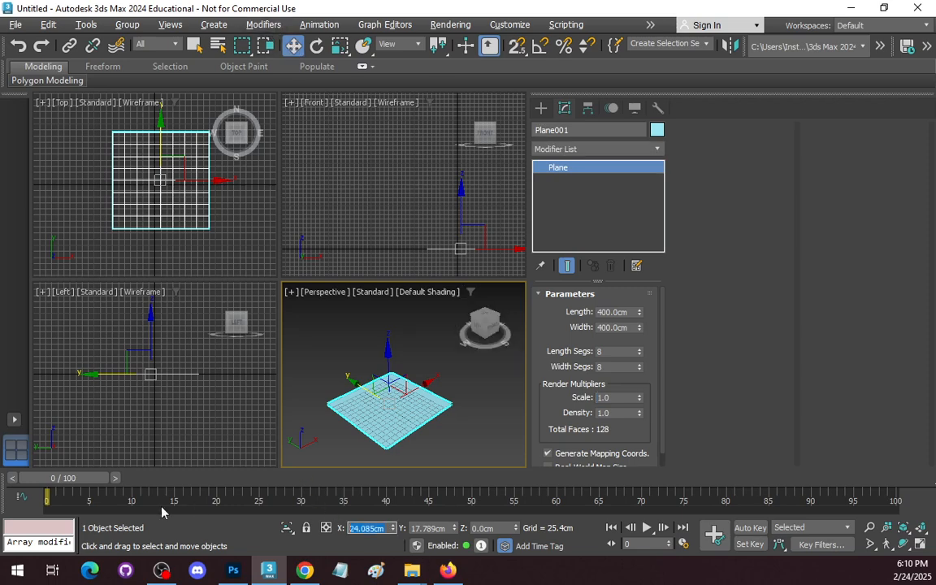
Position the plane at X 0 cm, Y 0 cm and Z 25 cm.
text(0)
key(Tab)
text(0)
key(Tab)
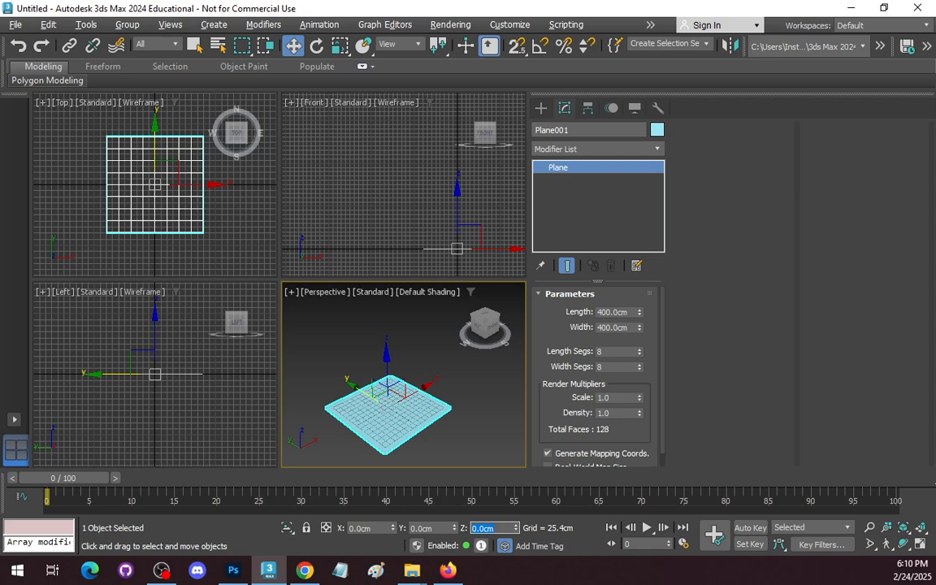
text(25)
key(Return)
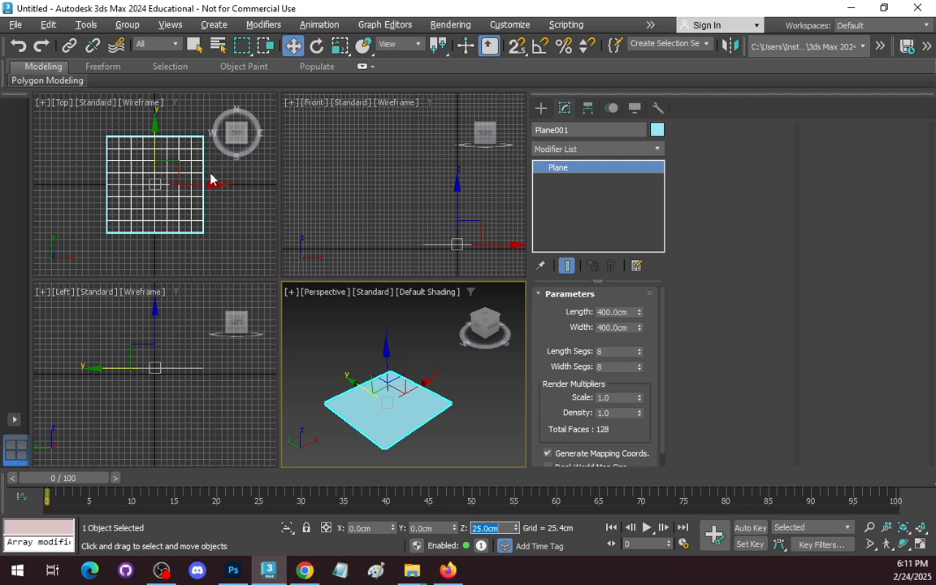
Convert the plane to an Editable Mesh and enter edge-level editing.
right_click(572, 171)
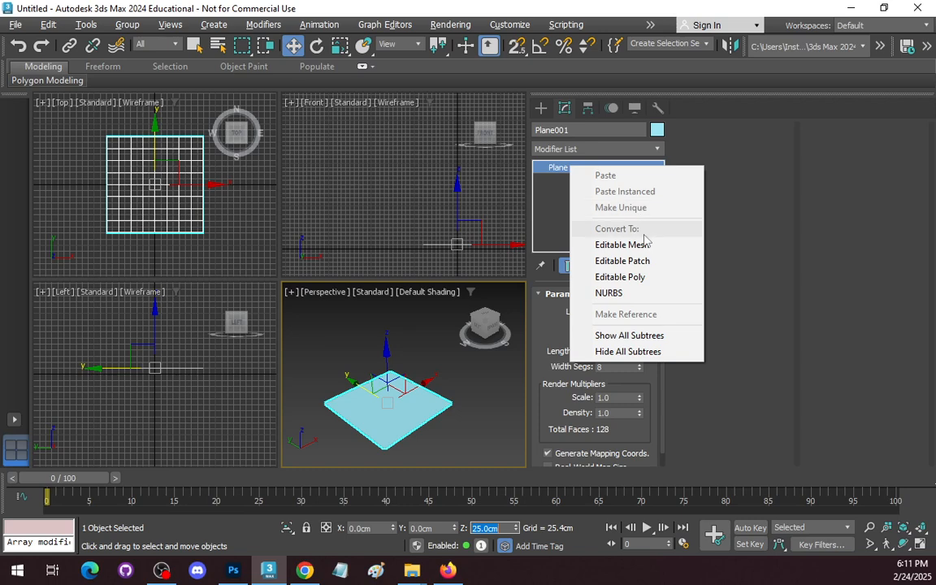
click(618, 242)
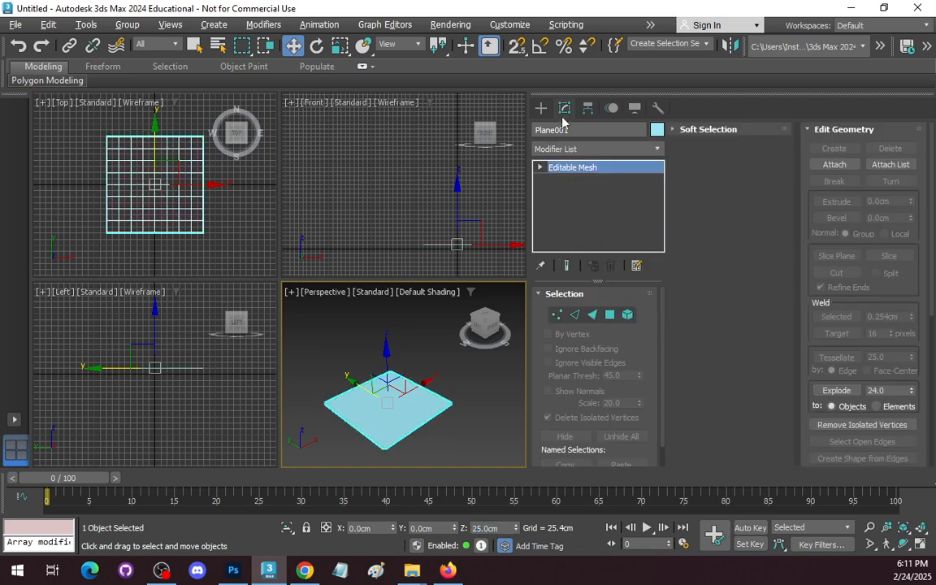
click(574, 315)
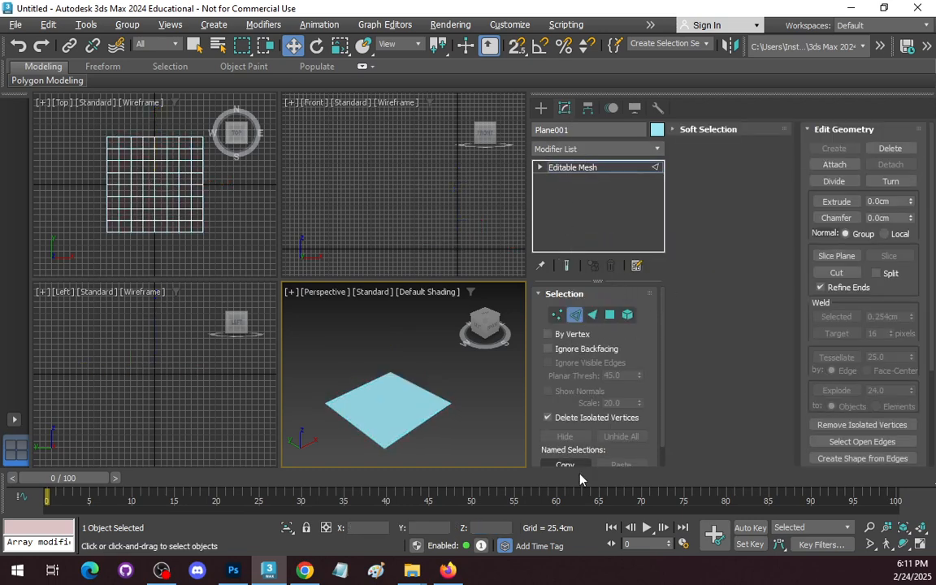
Extend the plane's positive-X border edges outward as a new column of faces, with the outer edges at X 250 cm.
click(241, 251)
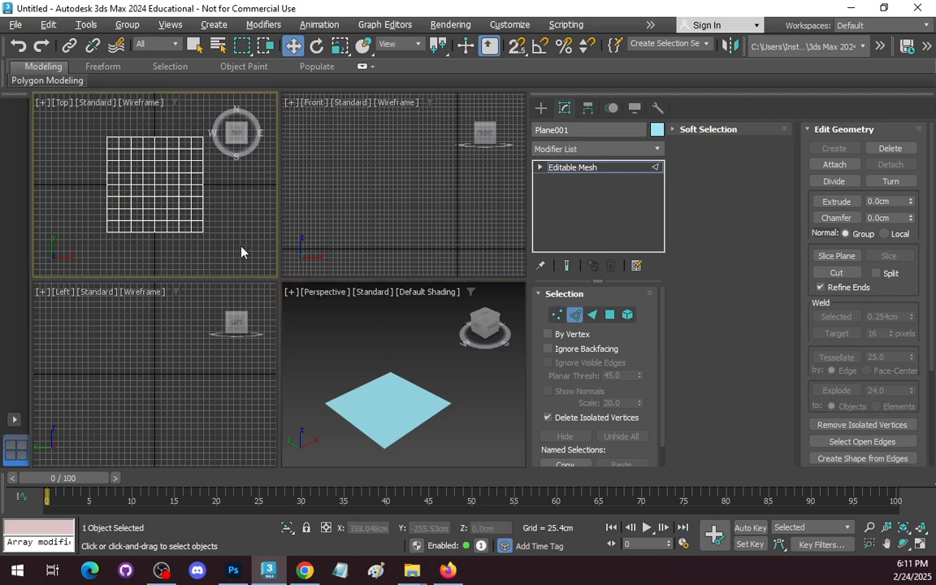
key(alt+w)
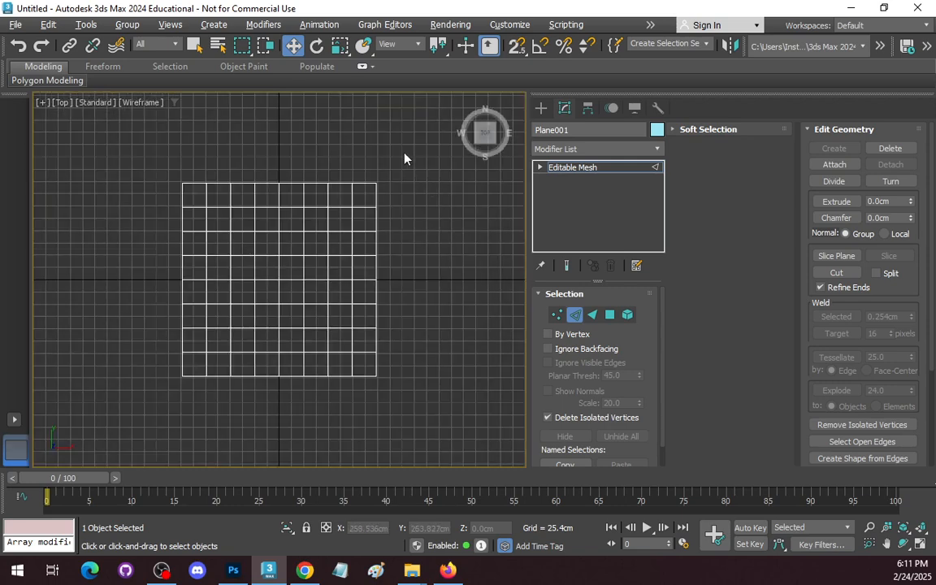
drag(403, 158, 359, 418)
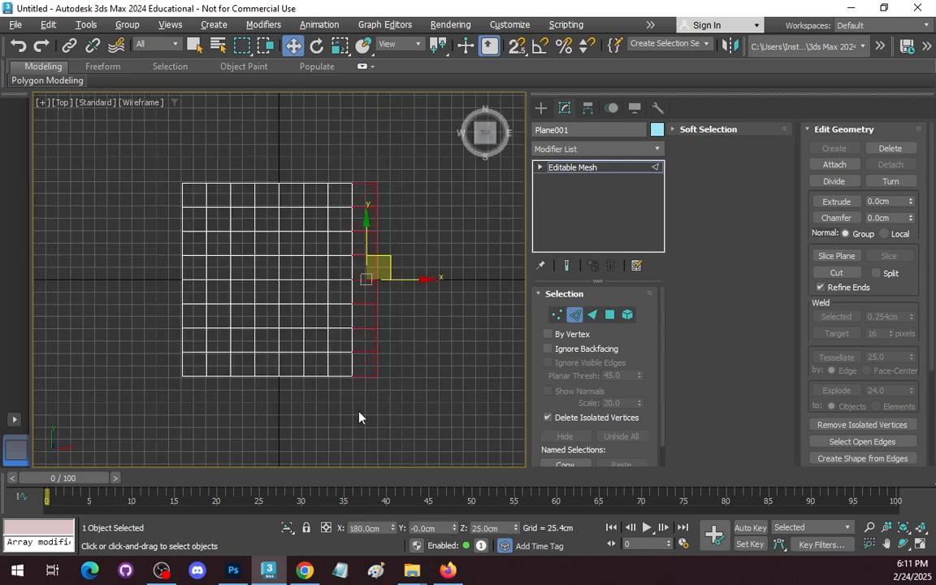
drag(300, 124, 367, 404)
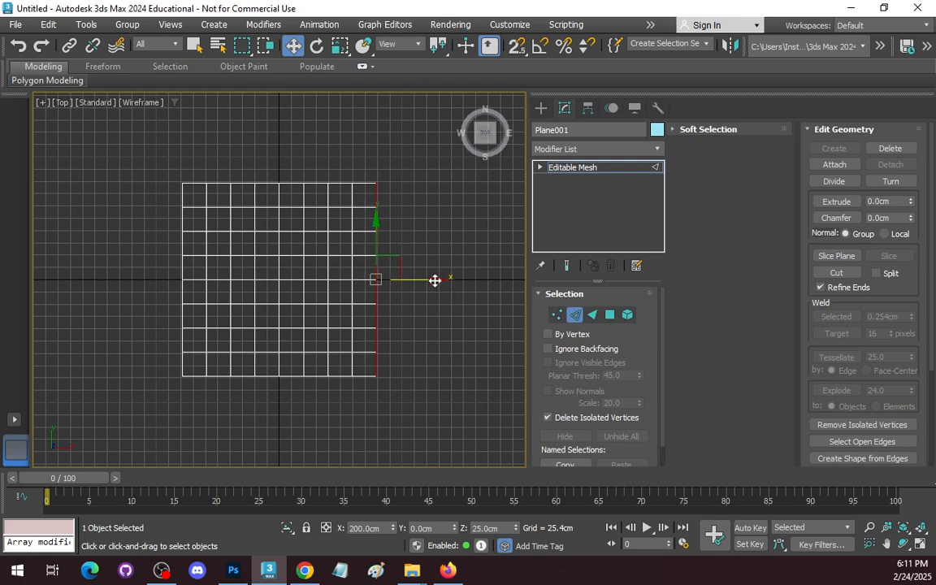
drag(435, 277, 479, 281)
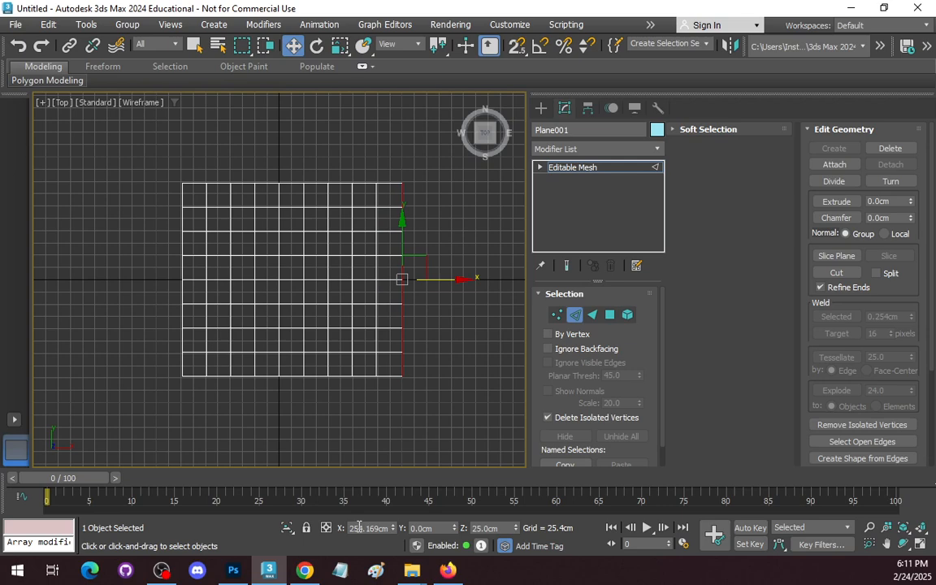
drag(357, 528, 419, 535)
text(250)
key(Return)
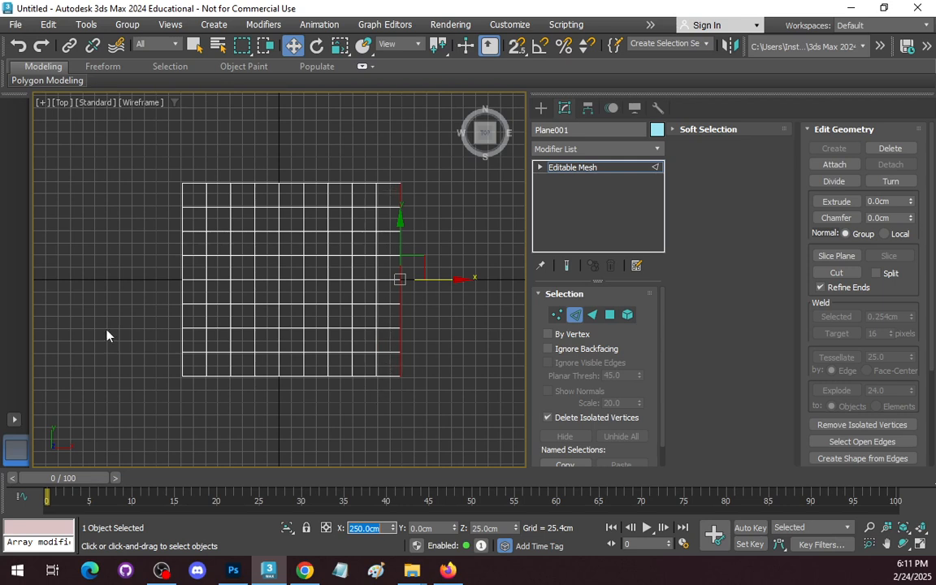
Extend the plane's negative-X border edges outward as a new column of faces, with the outer edges at X -250 cm.
drag(129, 146, 188, 397)
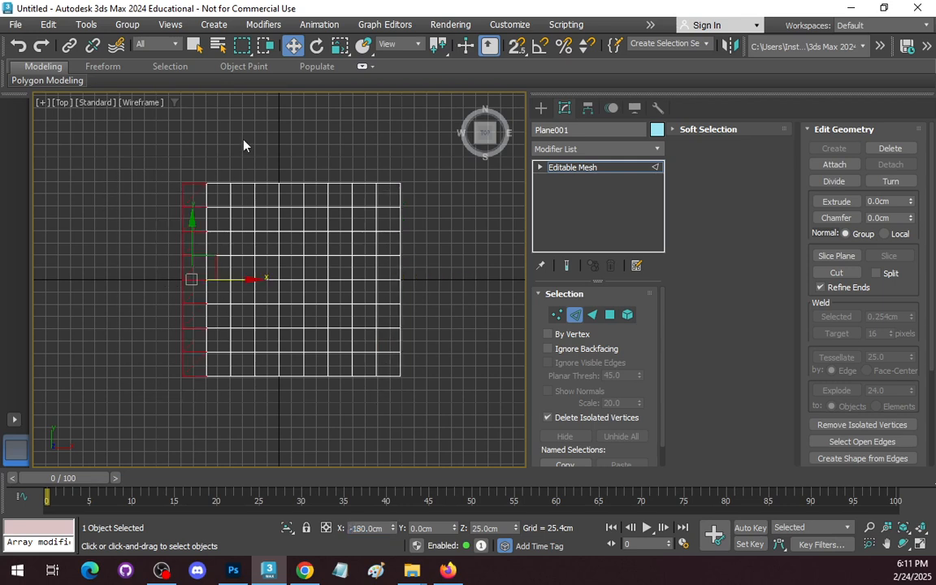
drag(181, 128, 201, 462)
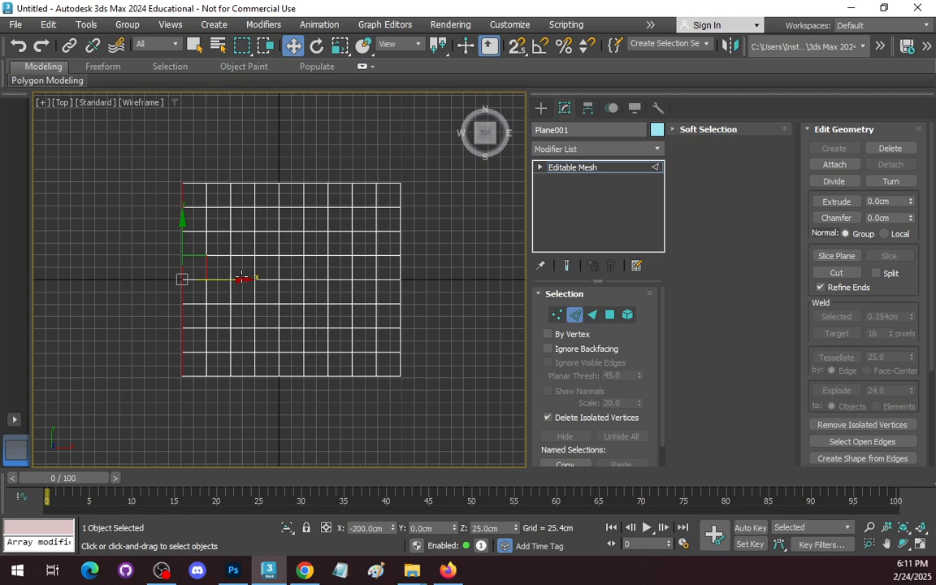
drag(242, 279, 214, 281)
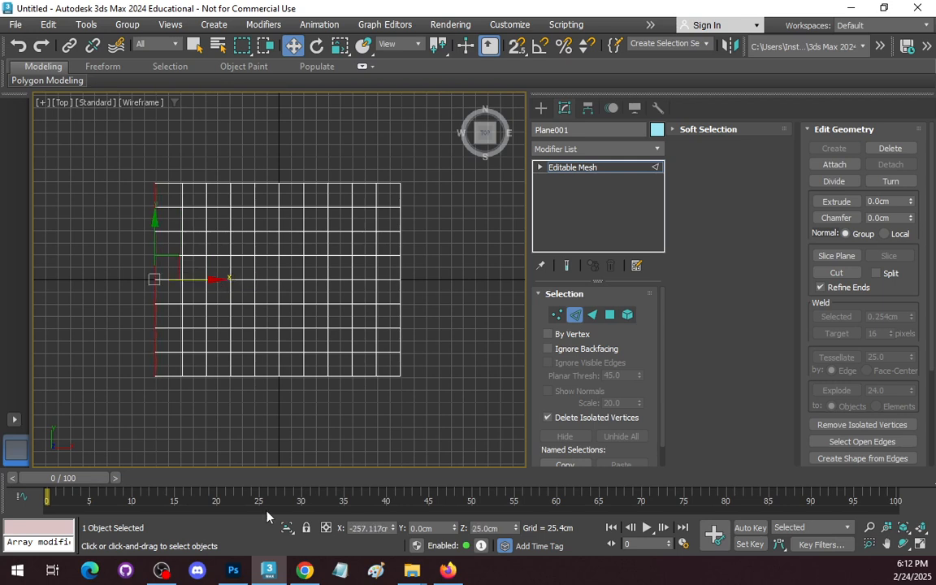
double_click(370, 528)
text(250)
key(Return)
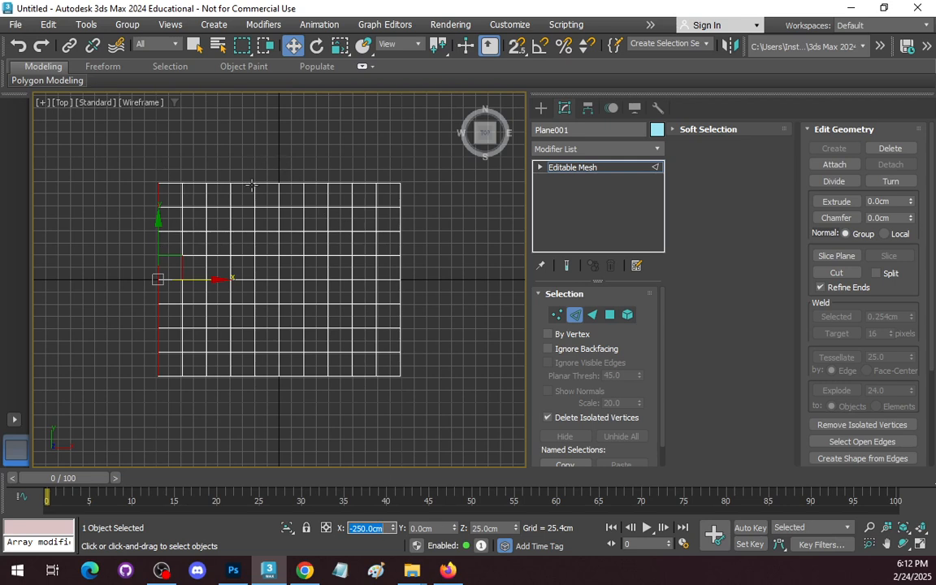
Extend the plane's positive-Y border edges outward as a new row of faces, with the outer edges at Y 250 cm.
drag(115, 150, 456, 199)
alt+drag(422, 245, 110, 200)
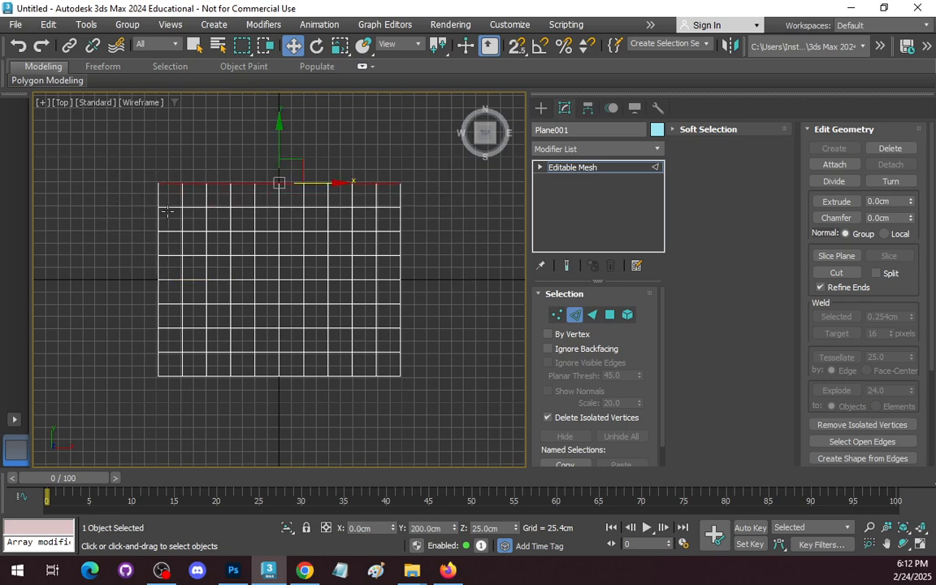
drag(280, 129, 282, 104)
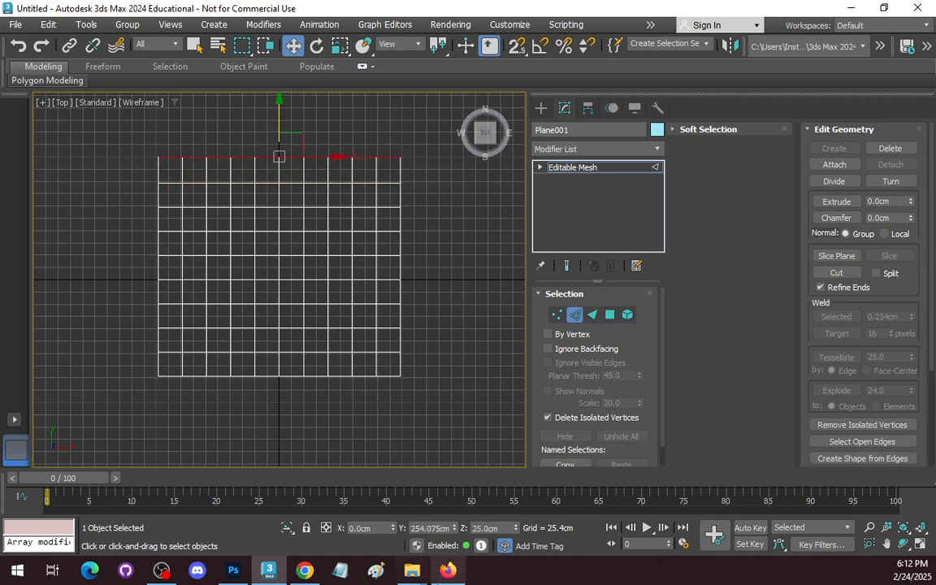
drag(423, 528, 501, 530)
text(250)
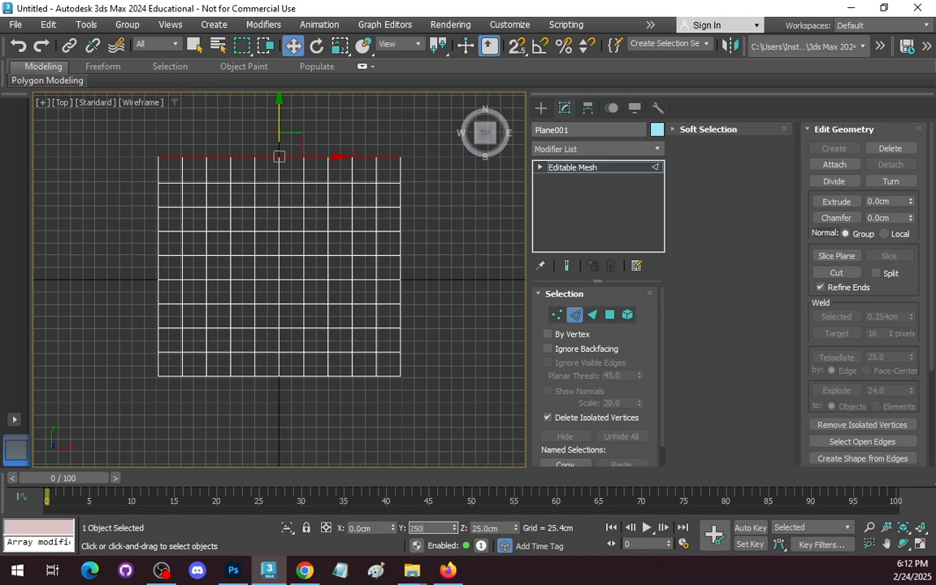
key(Return)
Extend the plane's negative-Y border edges outward as a new row of faces, with the outer edges at Y -250 cm.
click(390, 379)
drag(437, 401, 129, 375)
alt+drag(453, 308, 124, 371)
drag(281, 301, 277, 348)
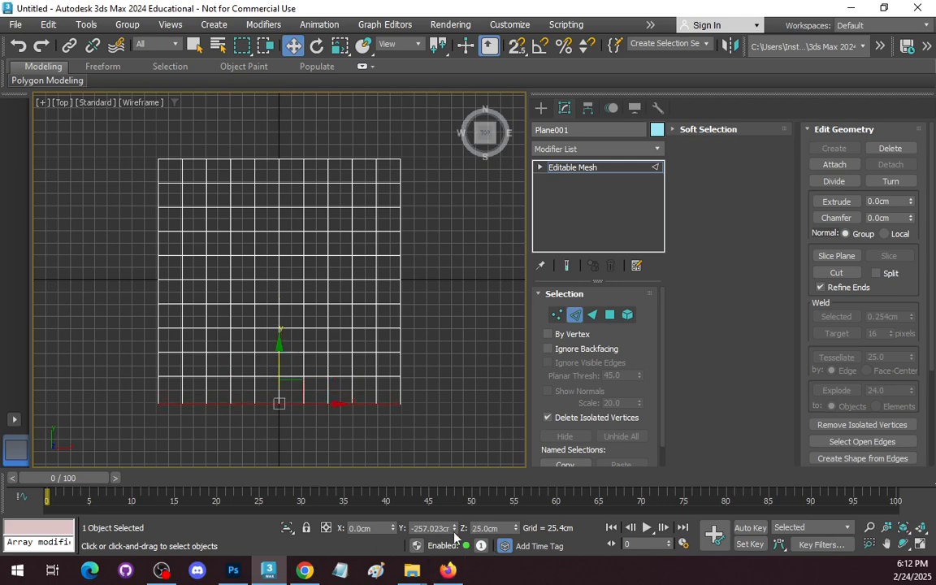
double_click(424, 527)
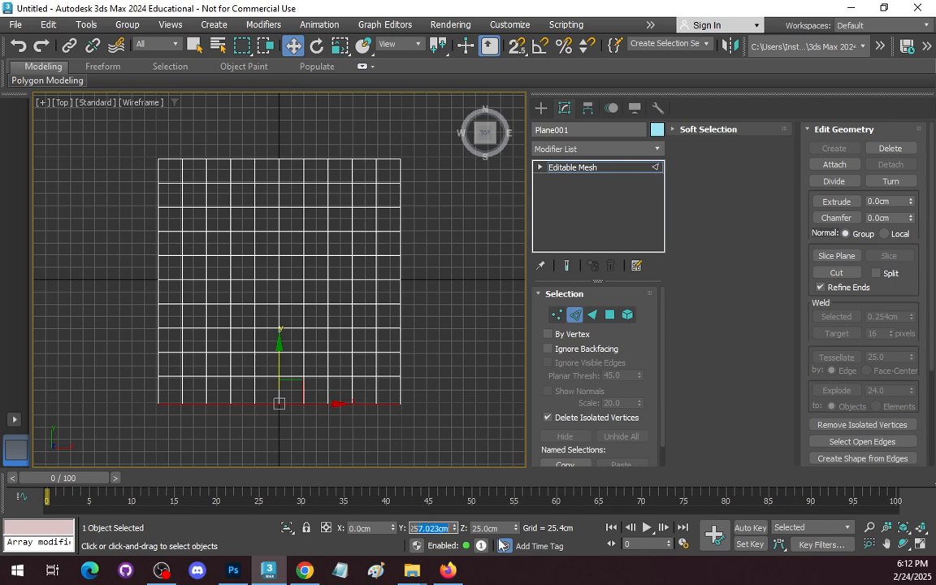
text(250)
key(Return)
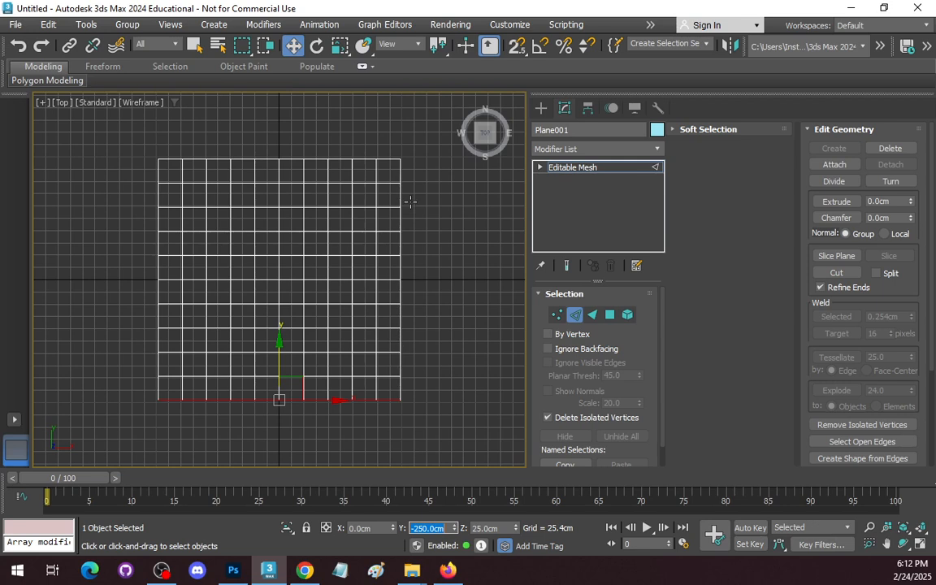
Select all vertices around the board's outer perimeter and set their Z position to 0 cm to slope the border.
click(556, 315)
drag(438, 130, 142, 400)
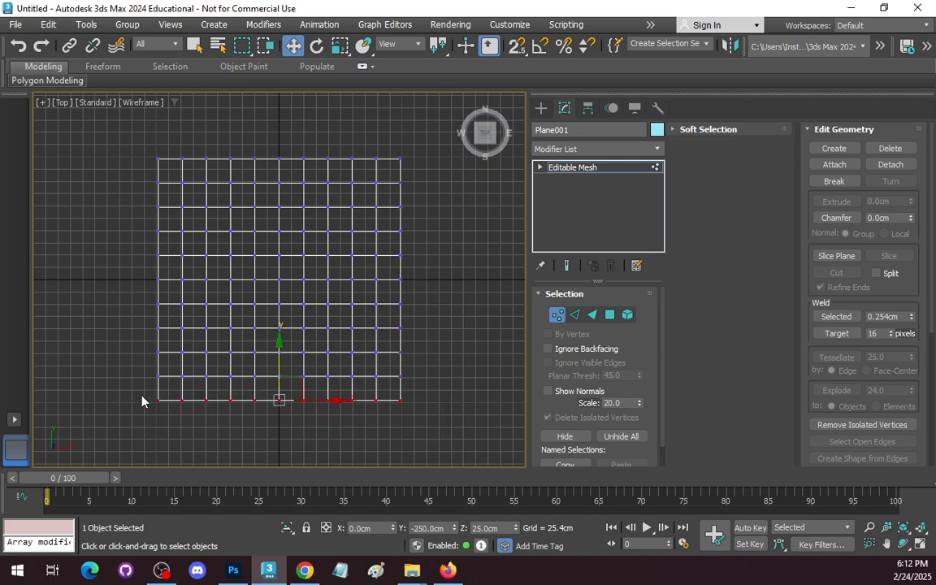
ctrl+drag(116, 120, 162, 414)
ctrl+drag(101, 119, 438, 164)
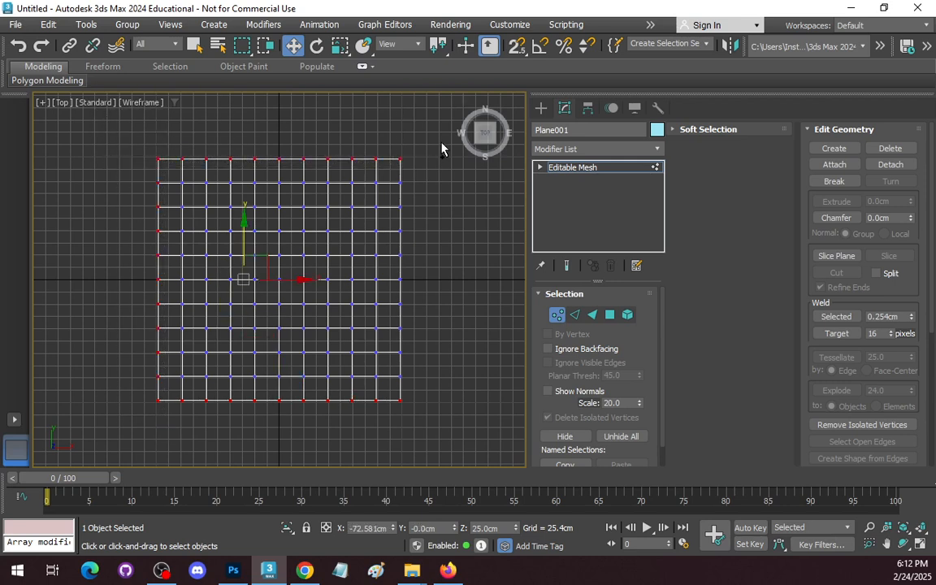
ctrl+drag(425, 127, 394, 428)
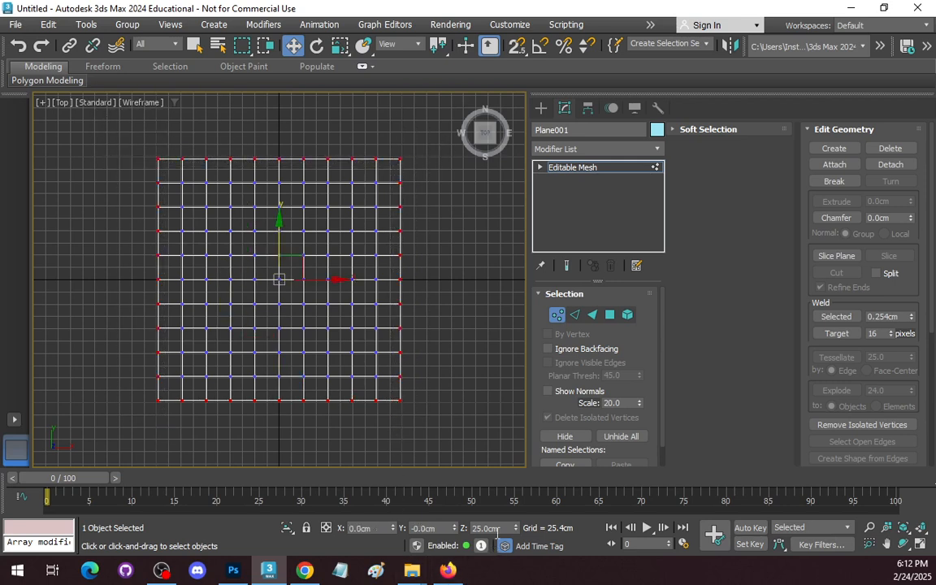
text(0)
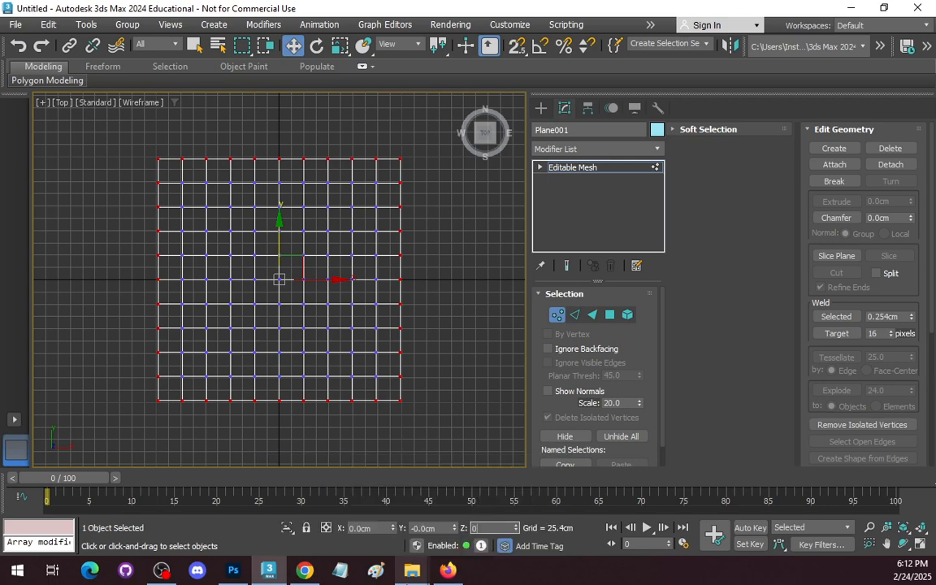
click(465, 266)
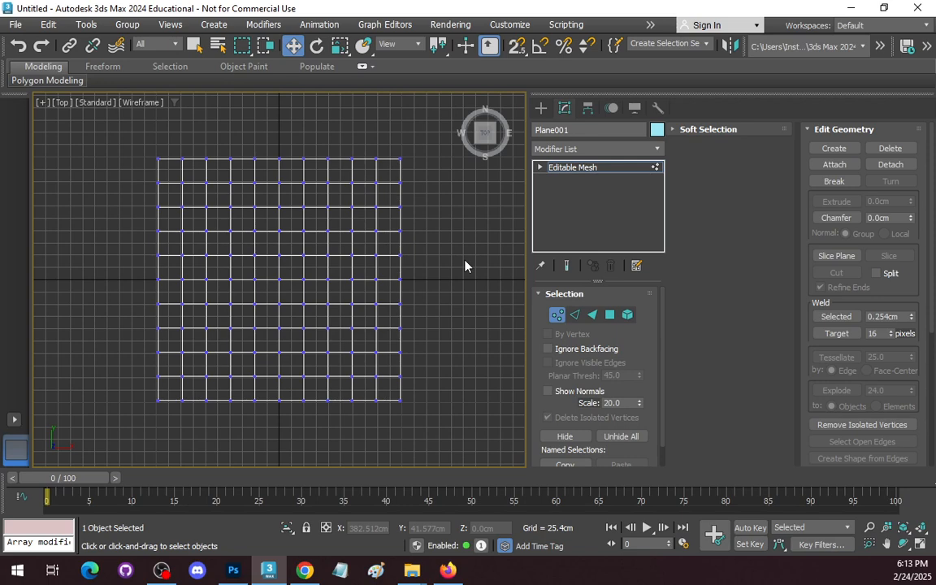
Examine the board's sloped border profile in the perspective and front views.
key(alt+w)
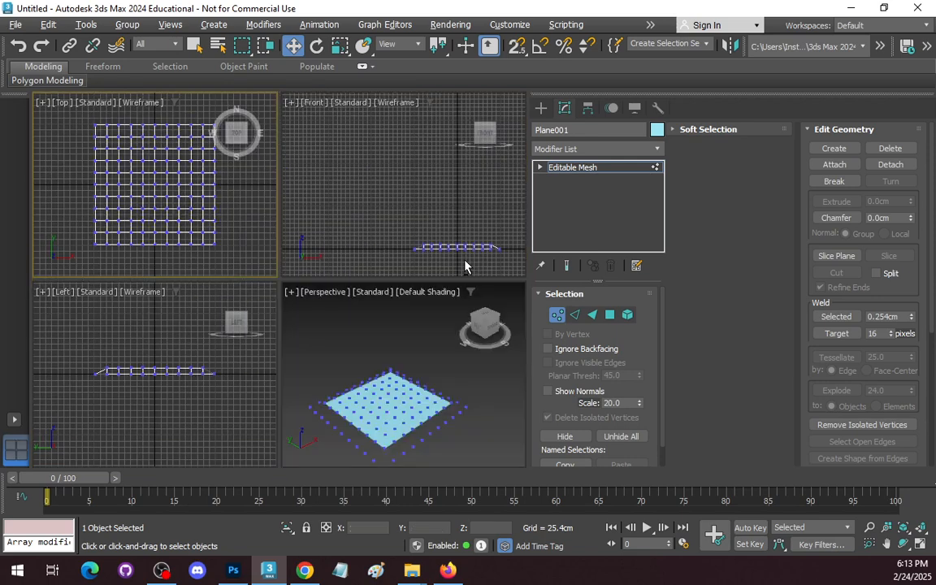
click(491, 393)
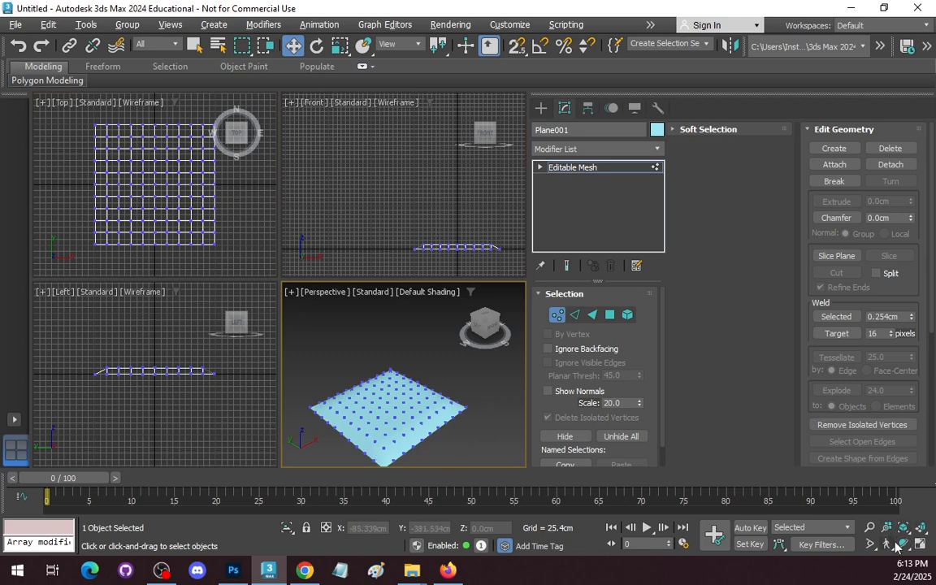
key(ctrl+r)
drag(373, 349, 429, 388)
middle_drag(432, 218, 355, 145)
scroll(399, 179, up, 5)
middle_drag(399, 179, 334, 216)
scroll(391, 207, up, 3)
mouse_move(391, 207)
mouse_down()
mouse_move(360, 190)
mouse_move(348, 223)
mouse_move(359, 171)
mouse_move(388, 204)
mouse_up()
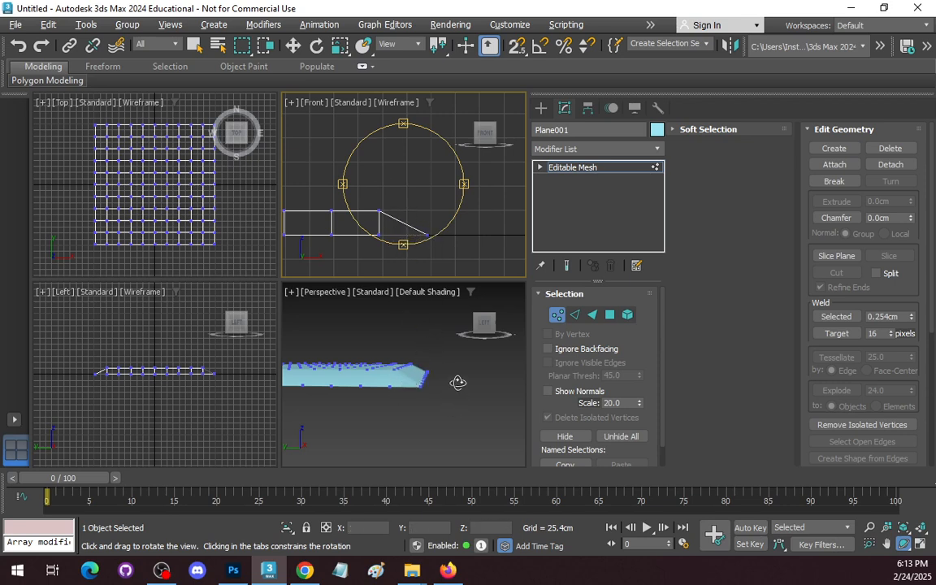
drag(377, 195, 112, 203)
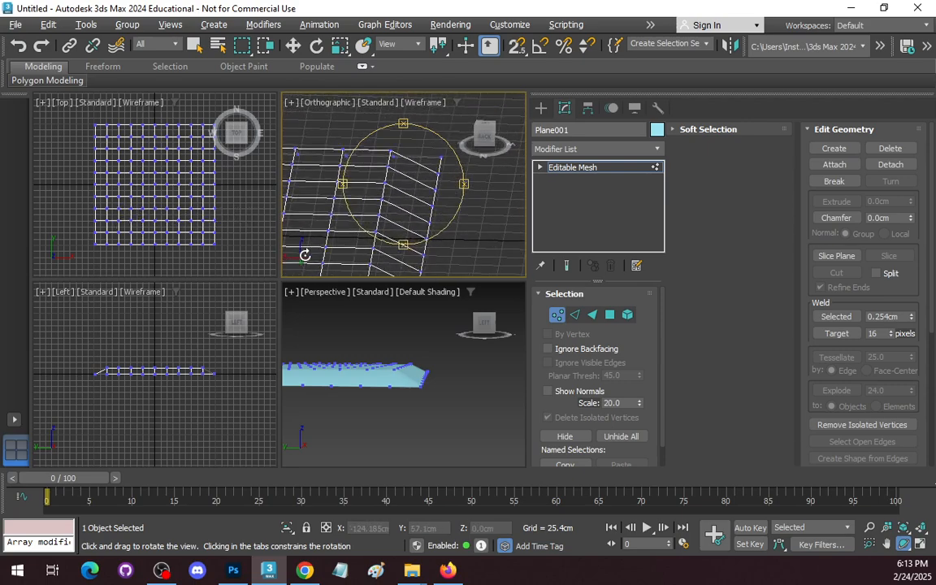
drag(300, 222, 312, 168)
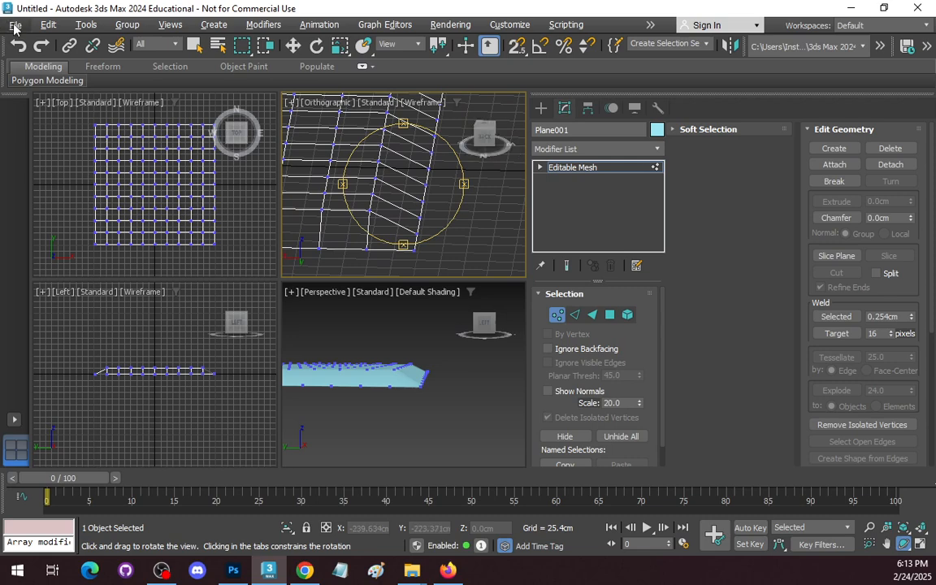
click(172, 26)
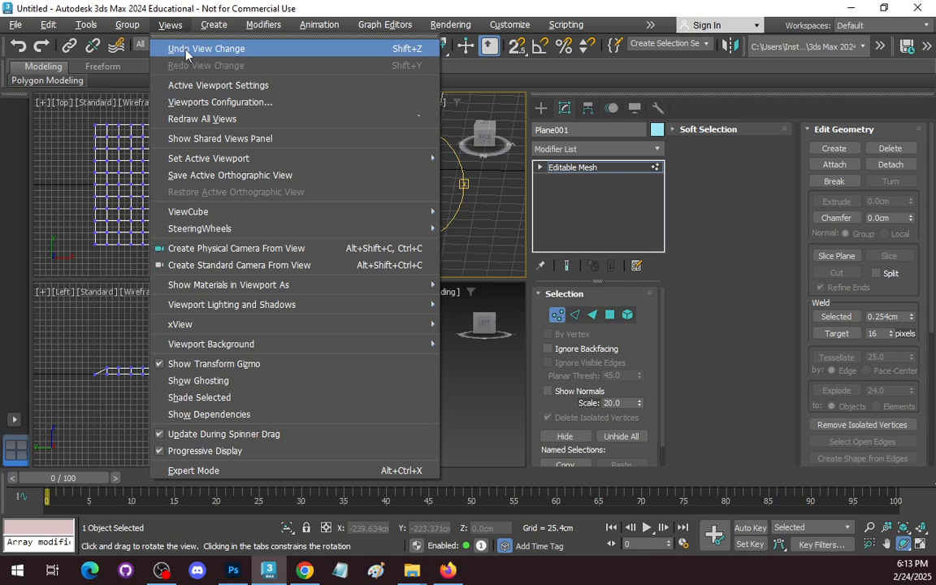
click(172, 49)
click(228, 149)
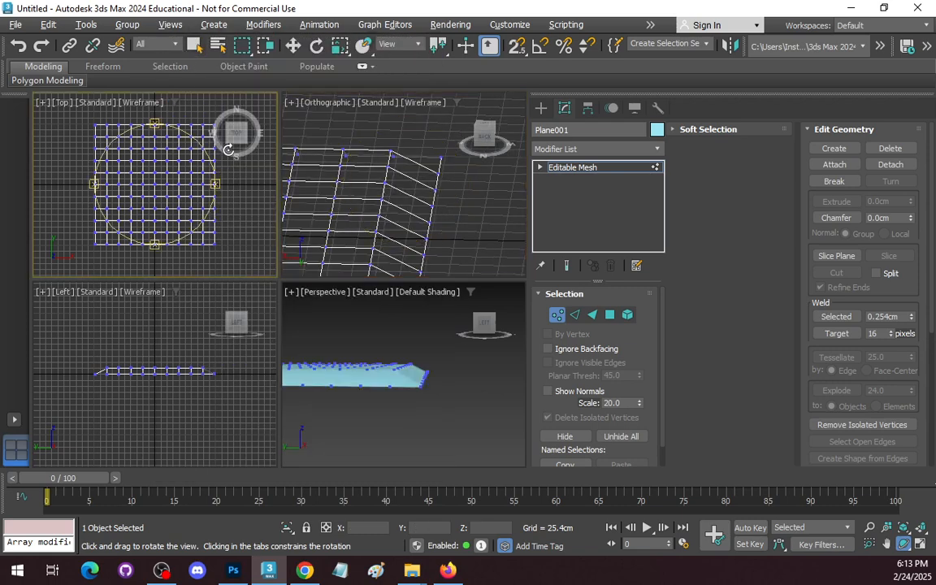
click(448, 195)
key(f)
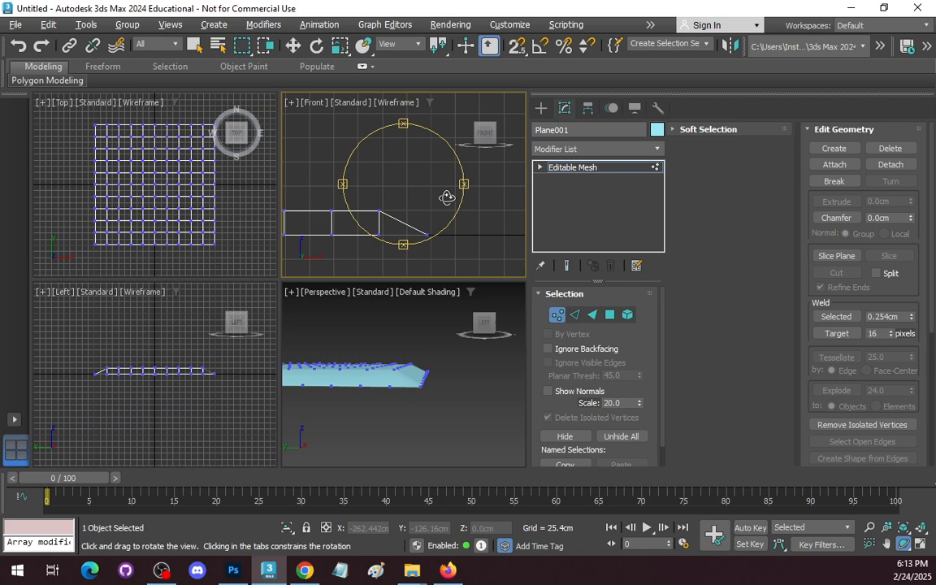
Display the perspective view with Edged Faces and orbit it around to the board's sloped corner.
click(453, 432)
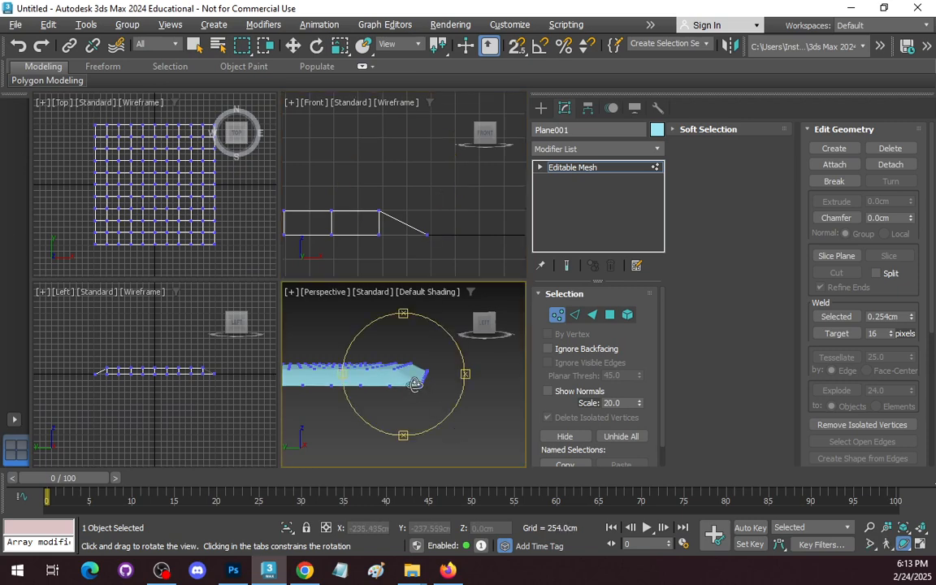
drag(414, 382, 280, 398)
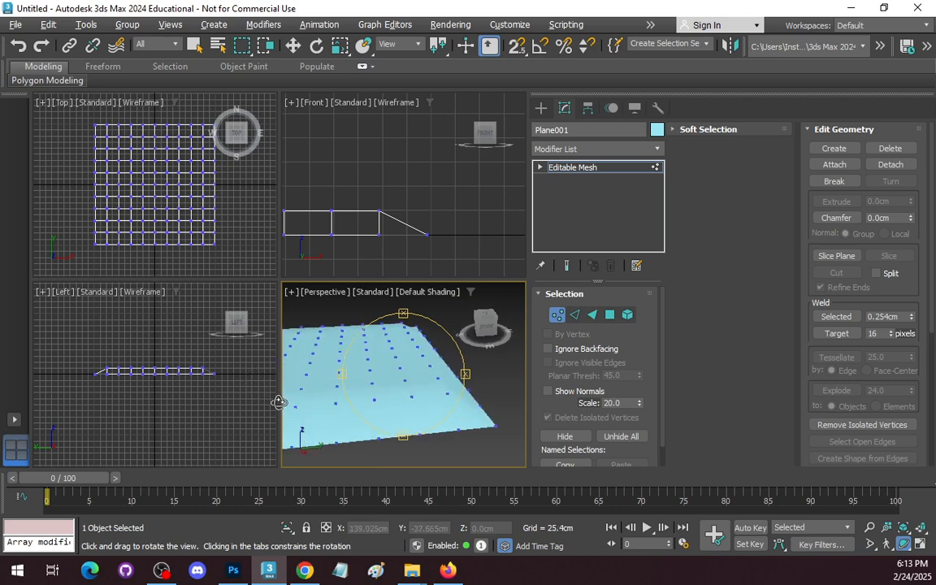
click(373, 293)
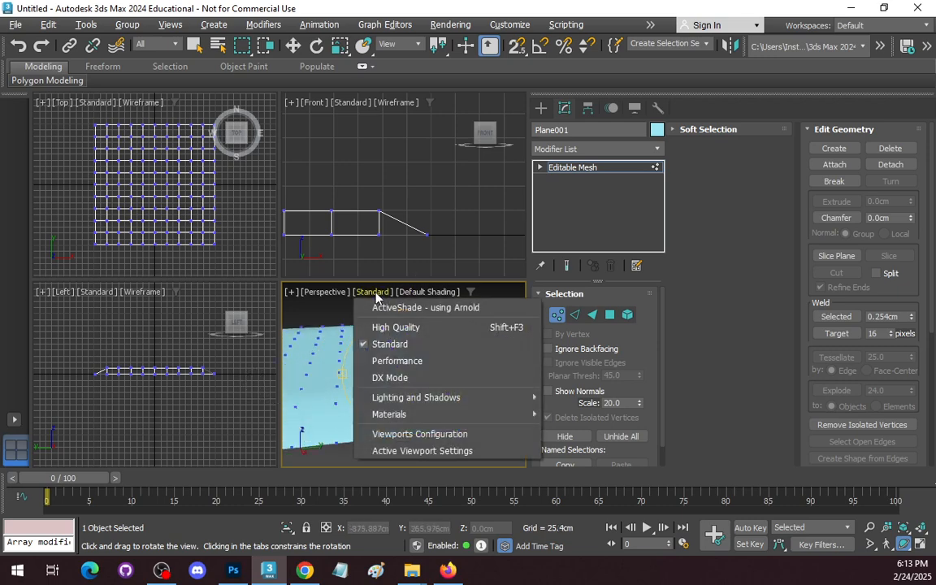
click(421, 295)
click(422, 294)
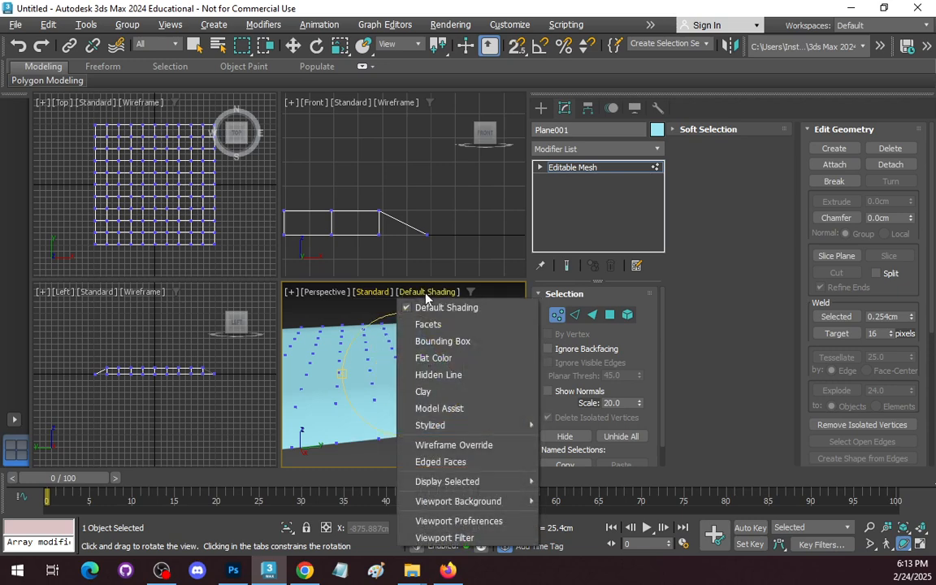
click(456, 463)
mouse_move(408, 394)
mouse_down()
mouse_move(410, 376)
mouse_move(399, 407)
mouse_move(325, 369)
mouse_move(330, 388)
mouse_move(373, 406)
mouse_move(406, 393)
mouse_up()
drag(446, 436, 395, 372)
Select the boundary edges and hidden diagonal of the sloped corner square at the board's negative-X, positive-Y corner.
click(574, 314)
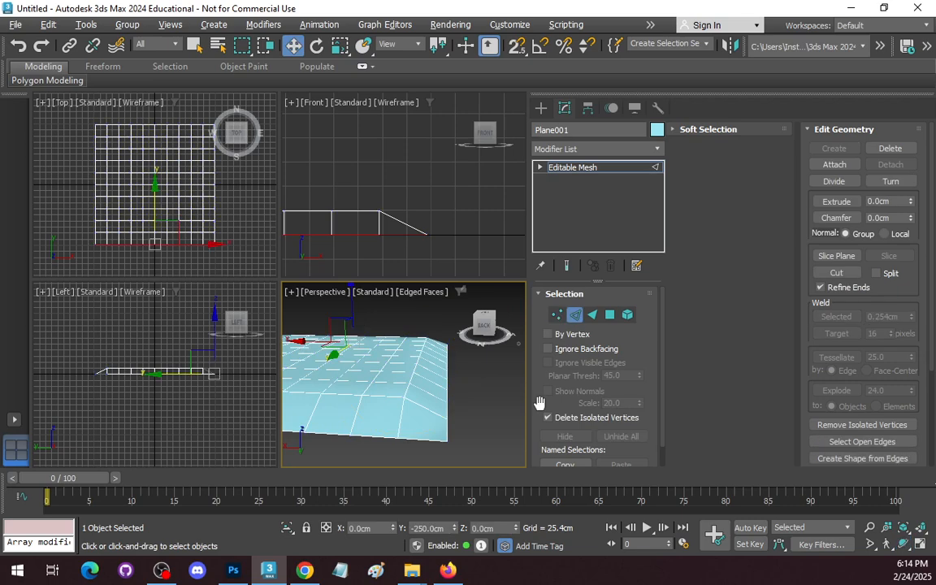
key(w)
click(422, 420)
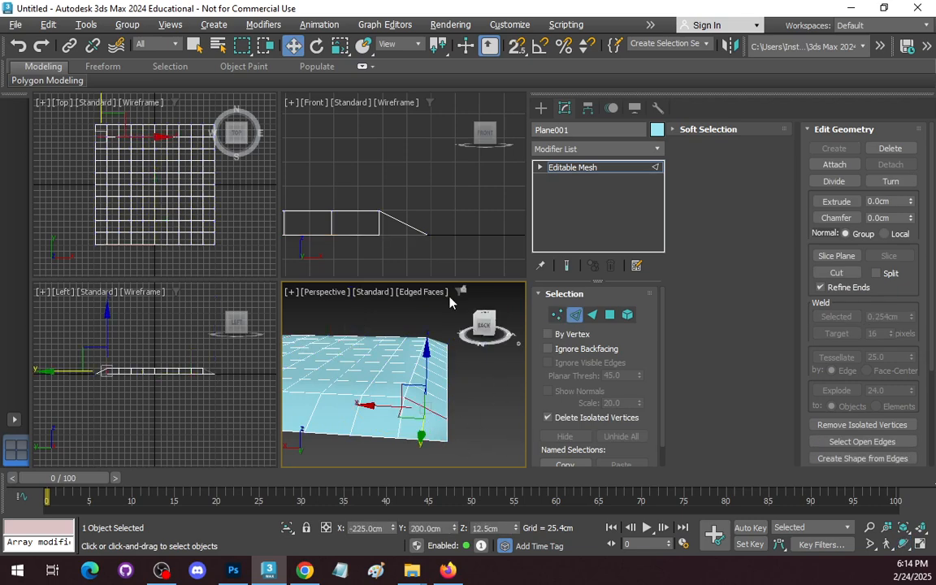
middle_drag(194, 213, 258, 261)
scroll(173, 196, up, 5)
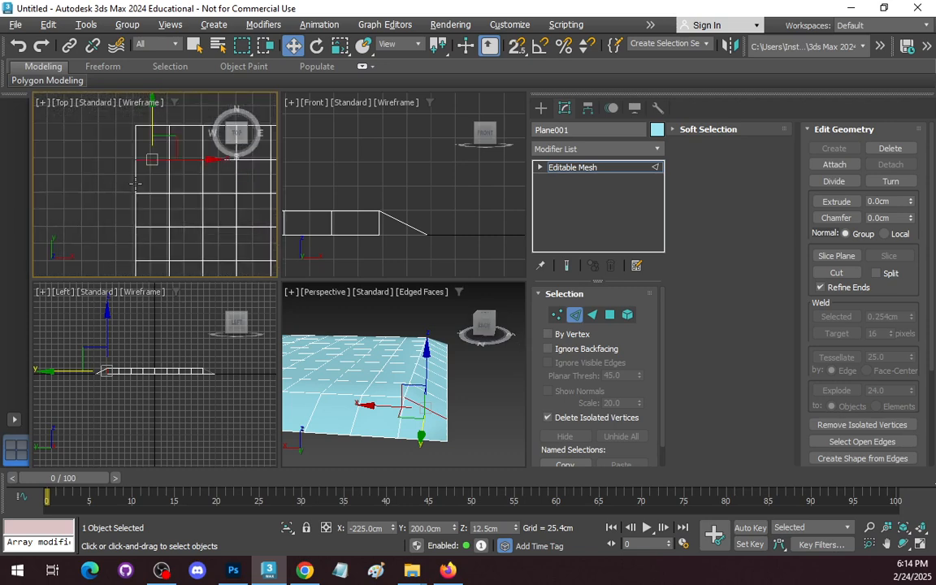
right_click(104, 131)
click(151, 189)
click(138, 135)
scroll(129, 159, up, 2)
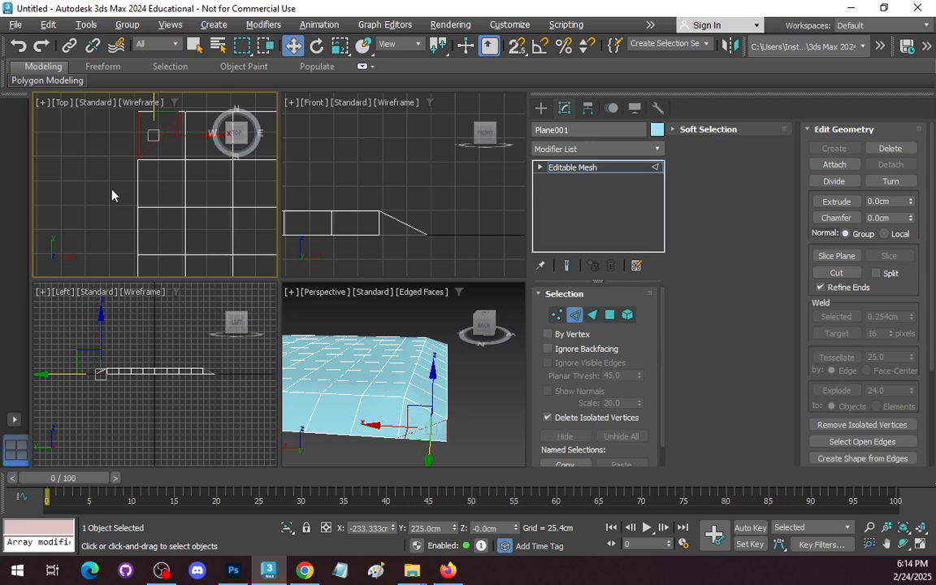
drag(153, 132, 161, 132)
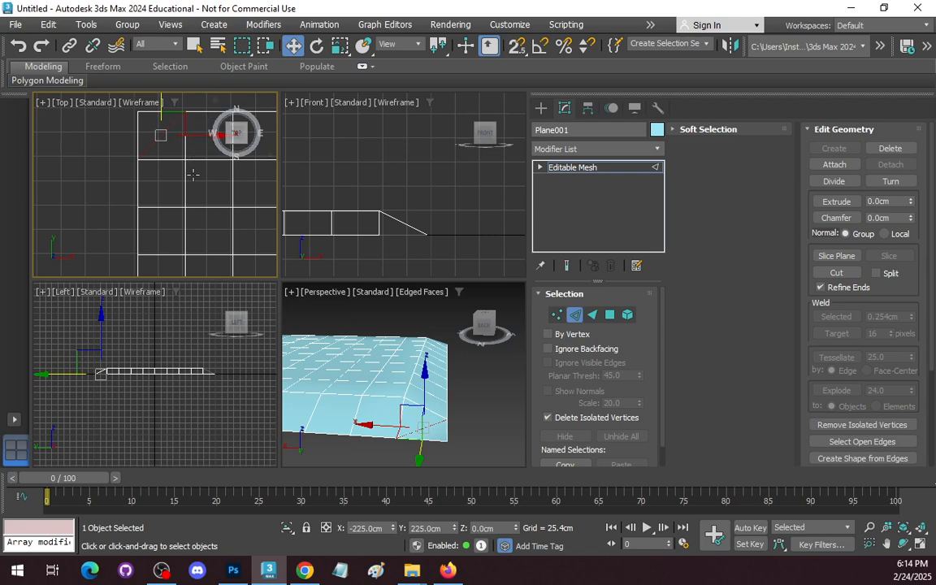
Try to flip the diagonal of the board's sloped corner square with the Turn tool.
click(892, 181)
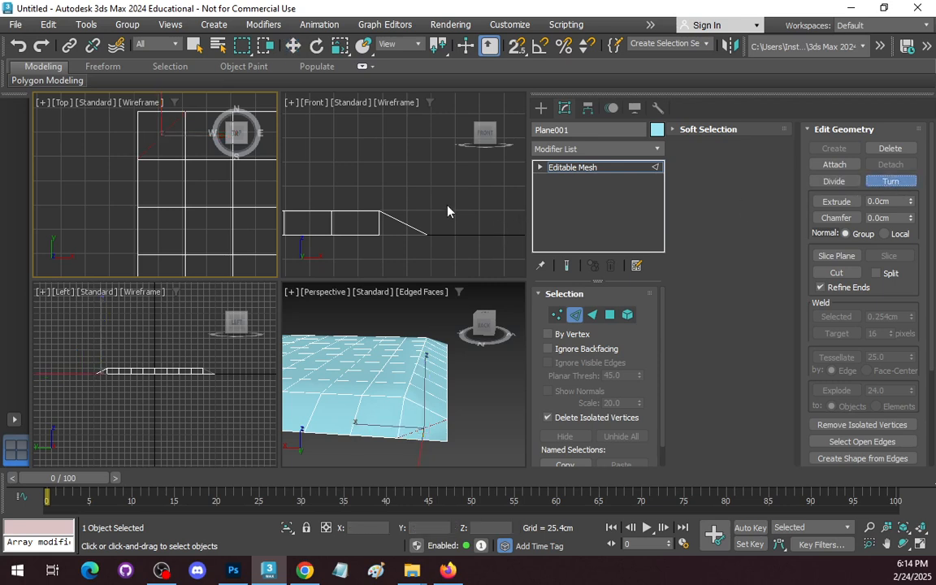
scroll(144, 133, up, 2)
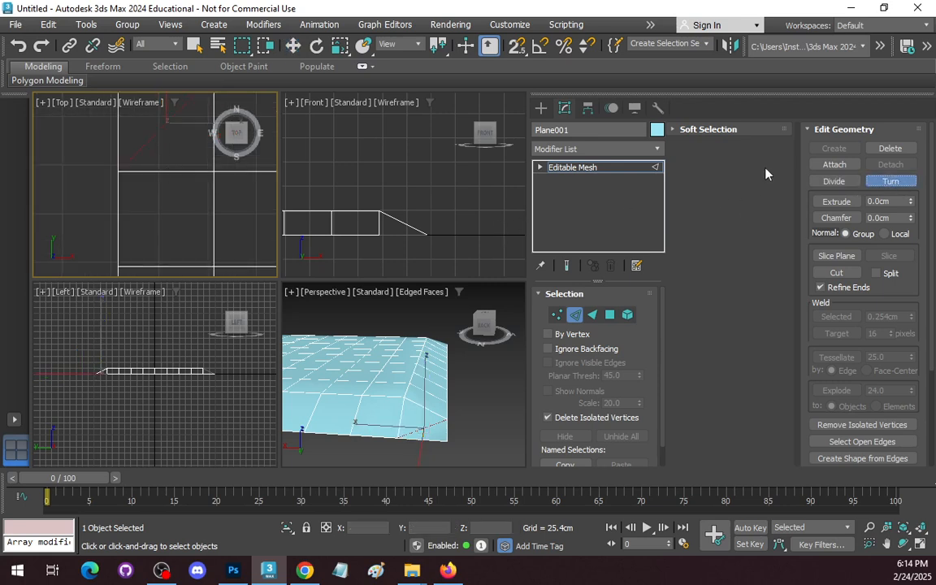
scroll(131, 145, down, 2)
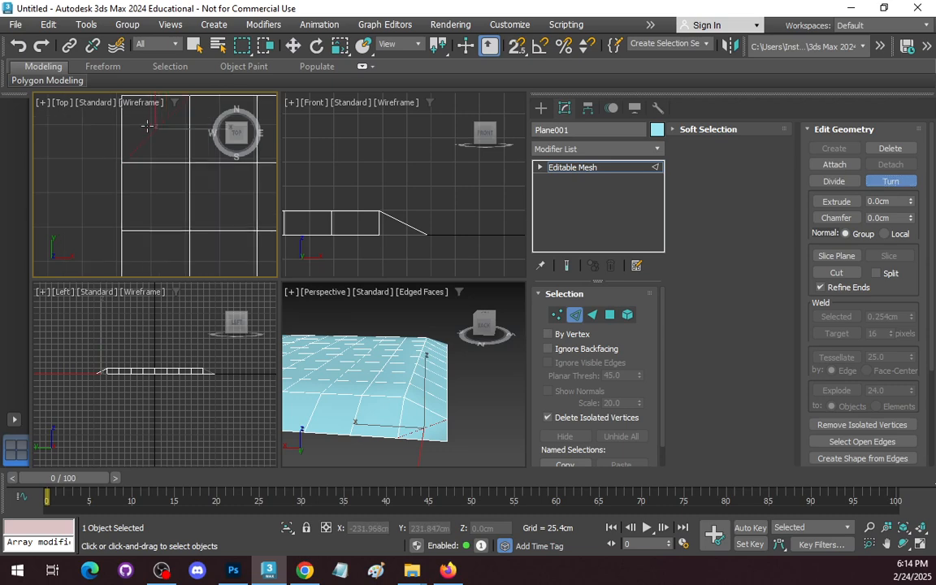
click(171, 162)
Undo the edge turn and select the board's negative-X, positive-Y corner polygon.
click(610, 315)
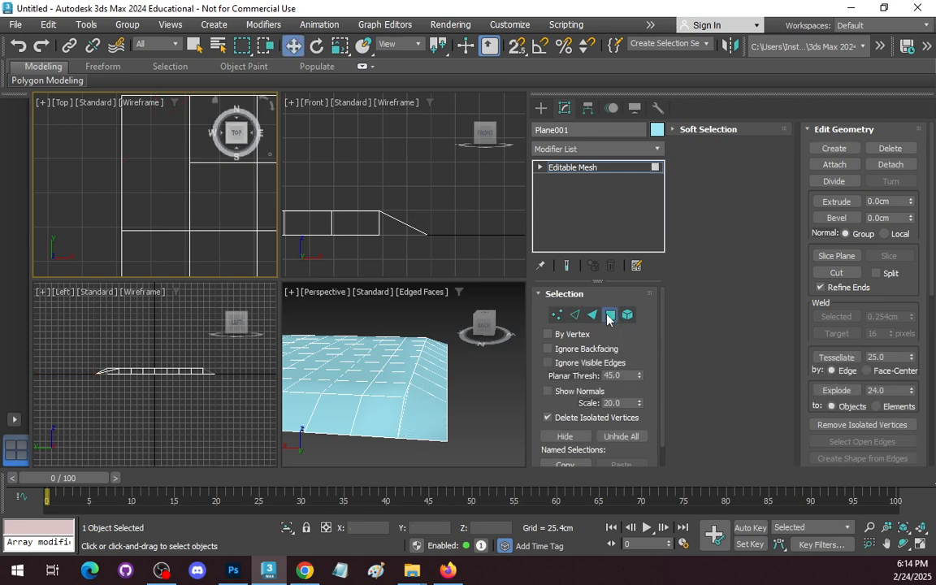
key(w)
click(151, 126)
drag(80, 111, 180, 136)
click(107, 122)
key(ctrl+z)
click(44, 107)
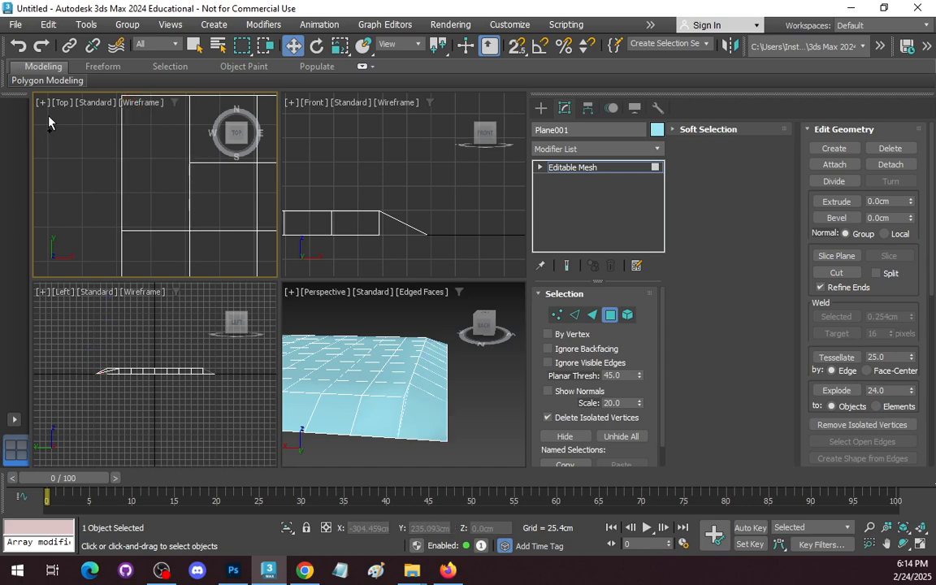
click(154, 130)
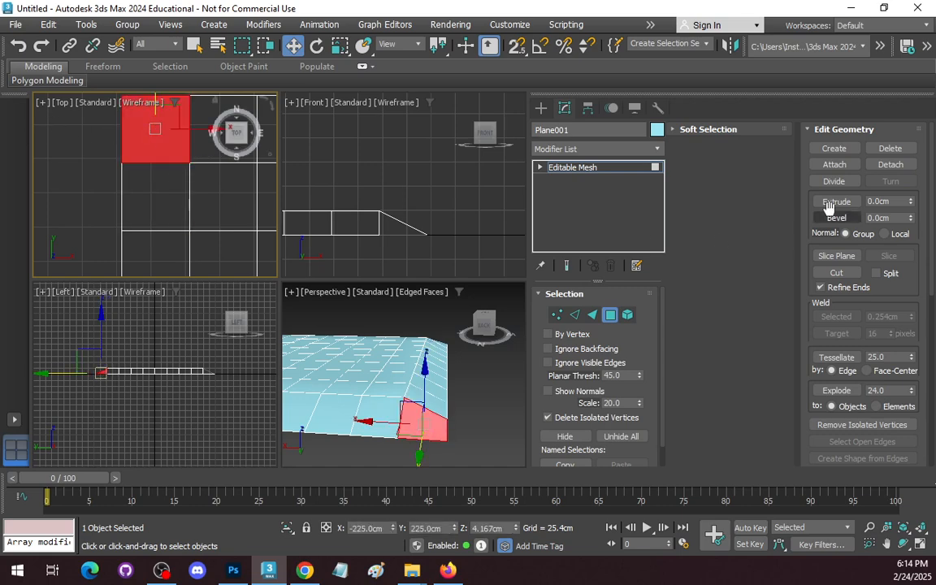
Try the Turn tool on the corner polygon's edges, including its diagonal, and clear the edge selection.
click(574, 316)
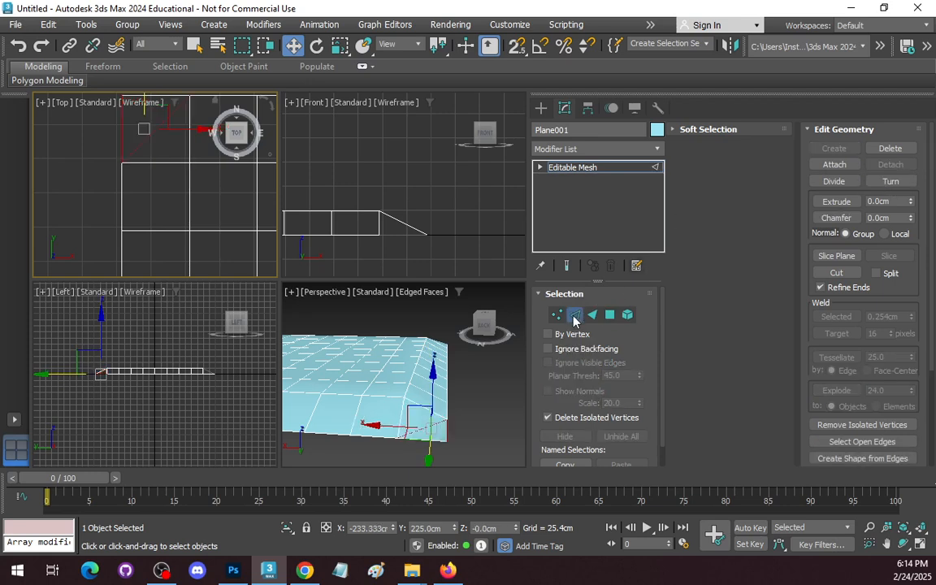
click(889, 181)
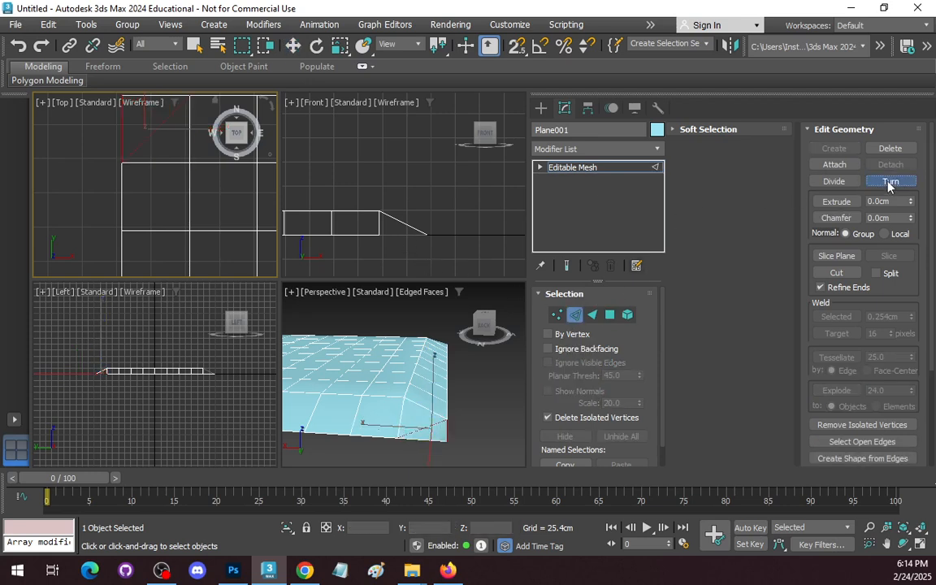
click(888, 182)
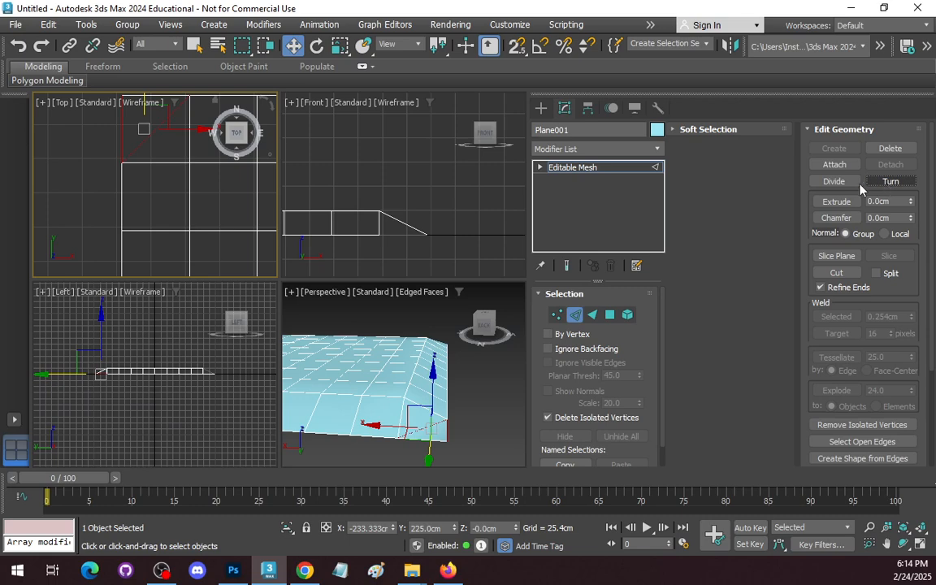
click(418, 427)
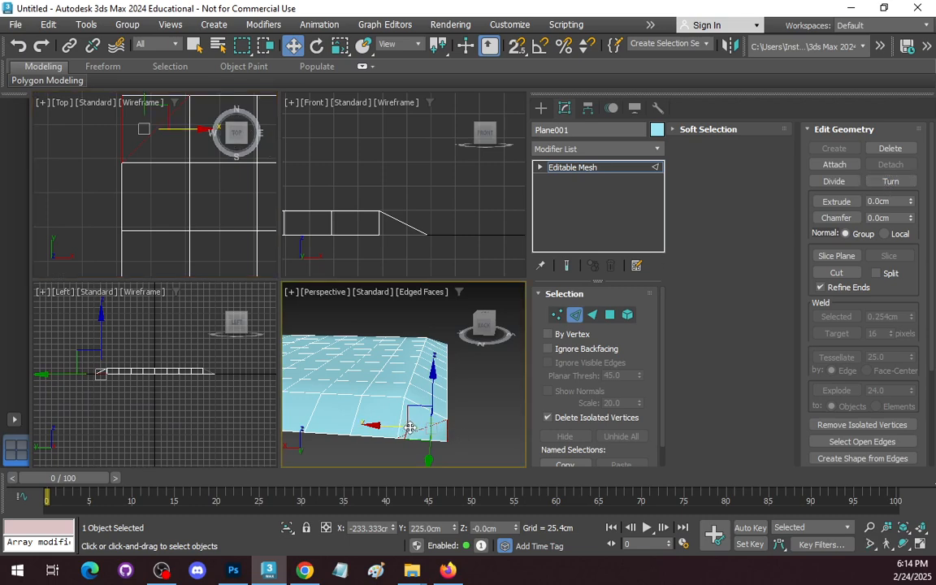
click(87, 140)
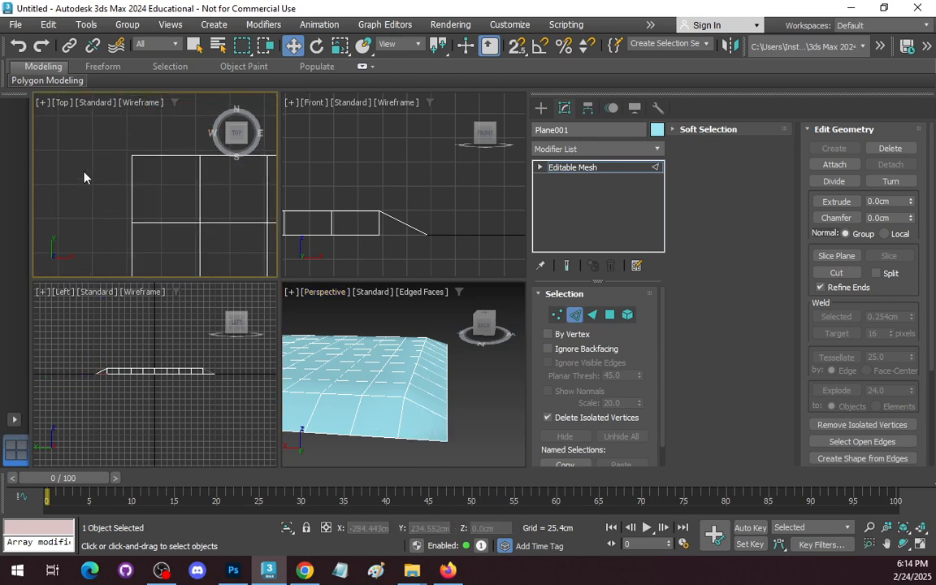
Reselect all edges of the corner square in the top view and activate Turn to attempt flipping its diagonal.
click(202, 236)
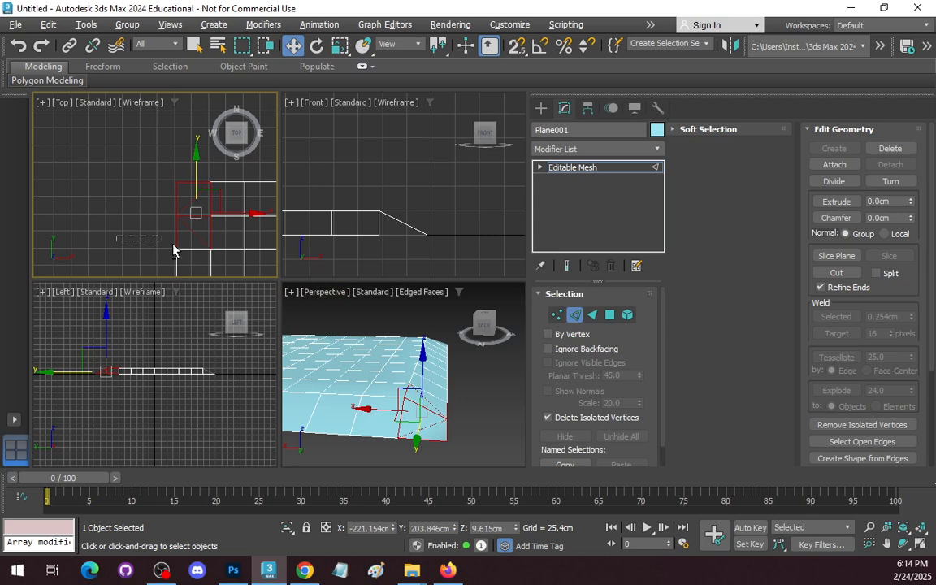
click(212, 256)
scroll(199, 243, up, 3)
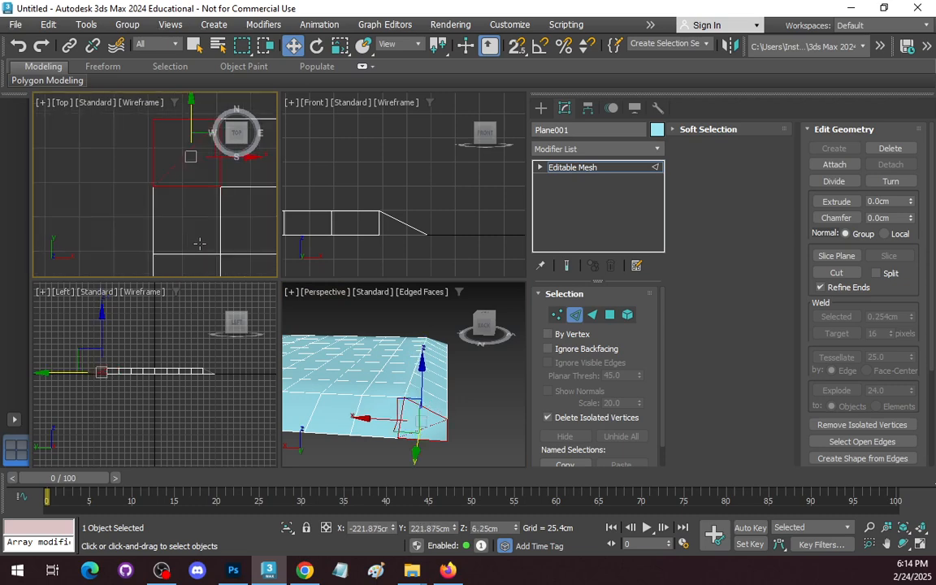
click(890, 181)
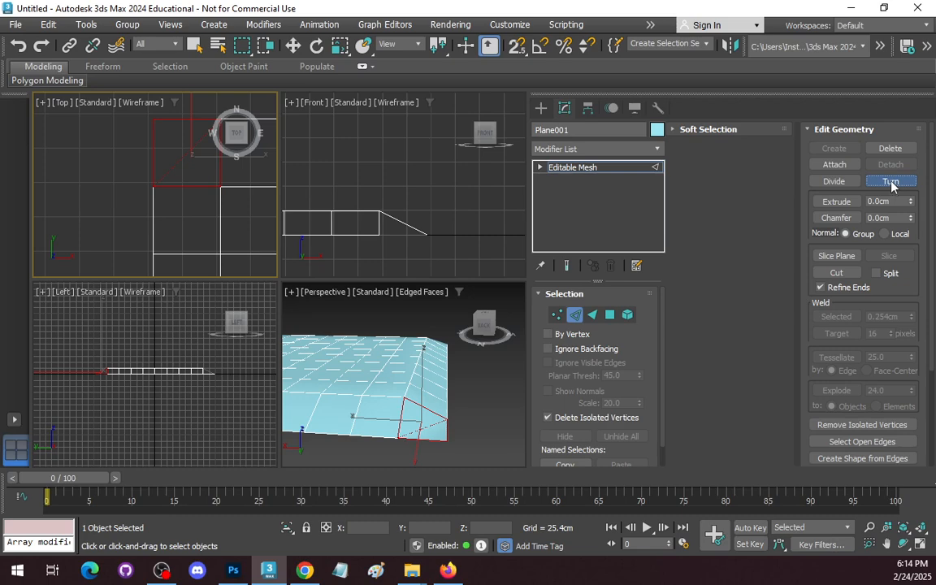
scroll(402, 411, up, 2)
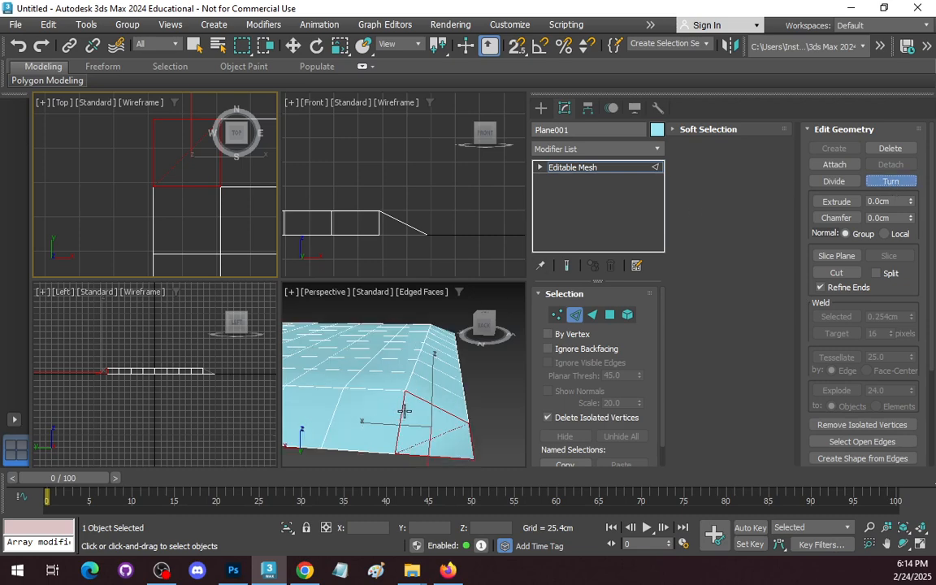
scroll(405, 411, down, 1)
scroll(404, 411, up, 2)
scroll(405, 411, down, 1)
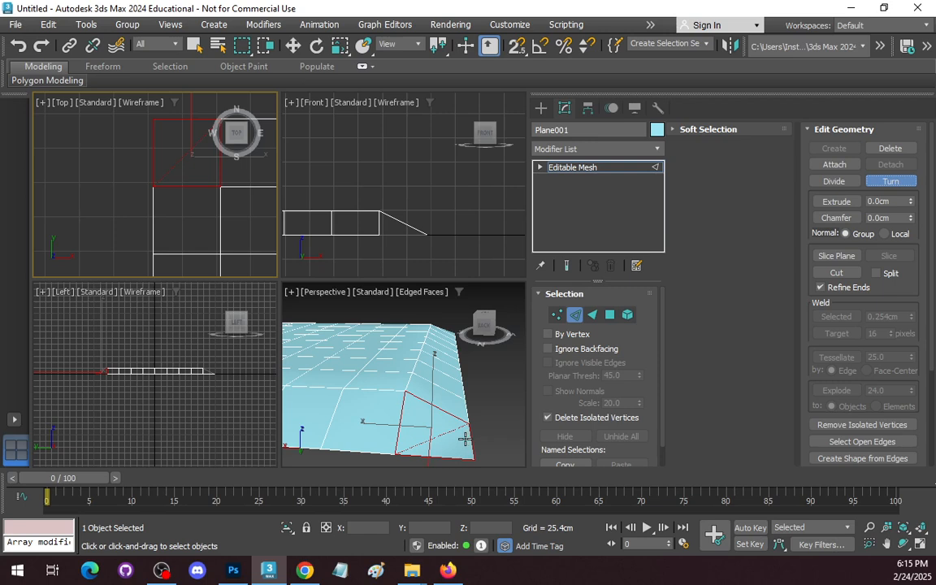
Delete the whole sloped corner polygon and undo the deletion.
click(556, 314)
key(w)
click(432, 434)
key(4)
click(433, 433)
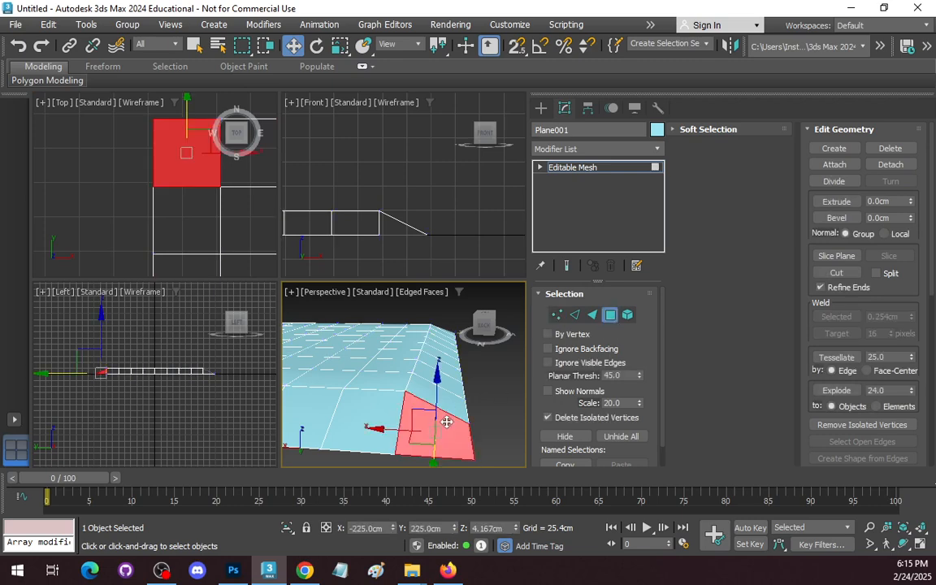
key(Delete)
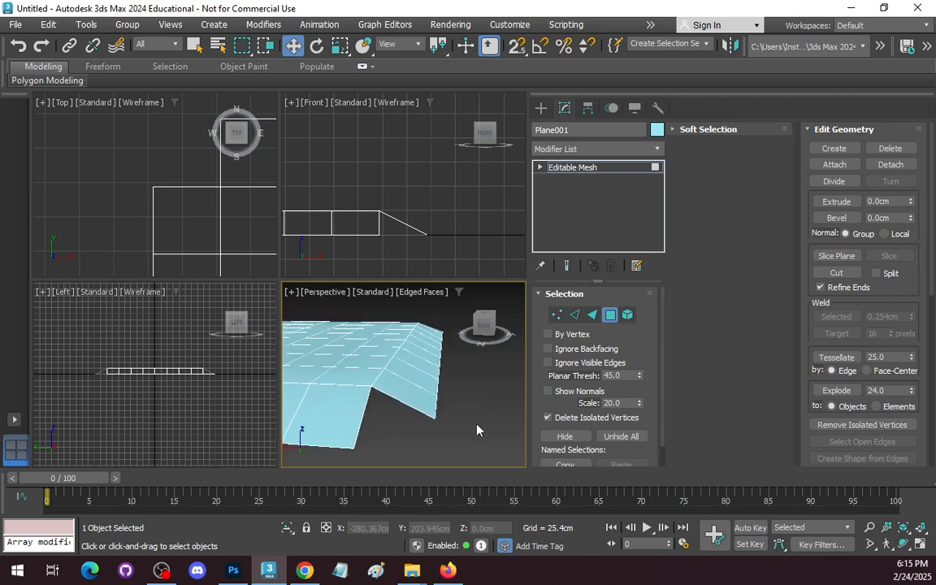
key(ctrl+z)
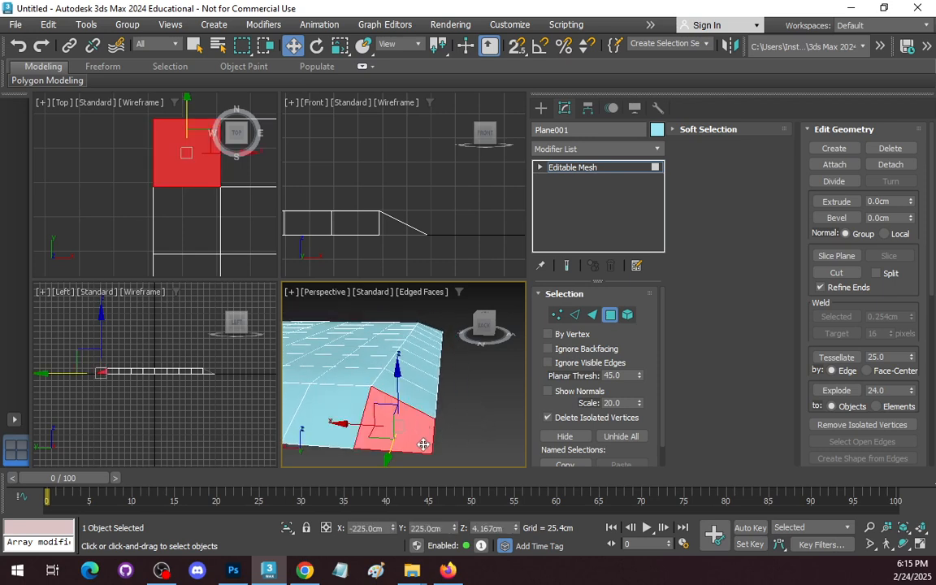
Delete the inner triangular face of the corner square, the one touching the raised top's corner.
key(3)
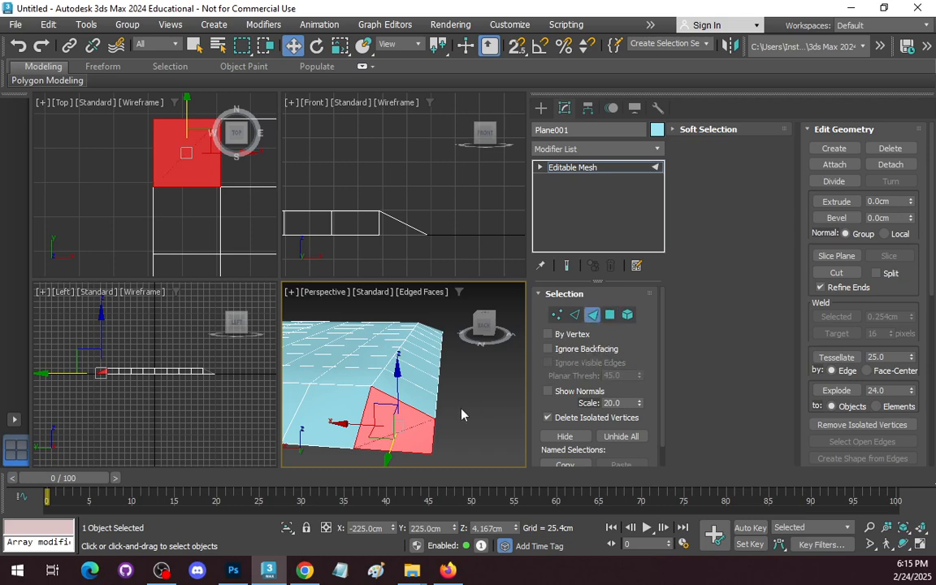
click(422, 434)
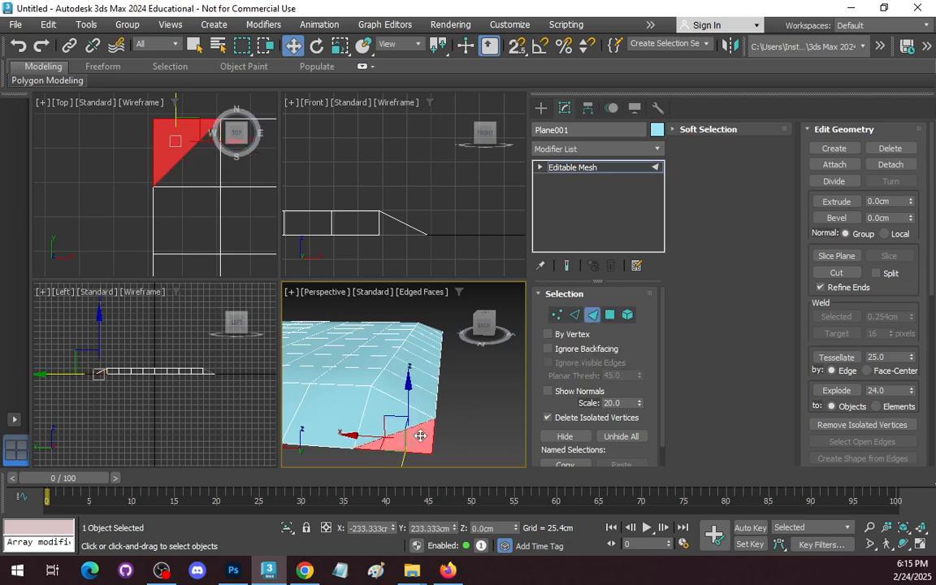
click(380, 410)
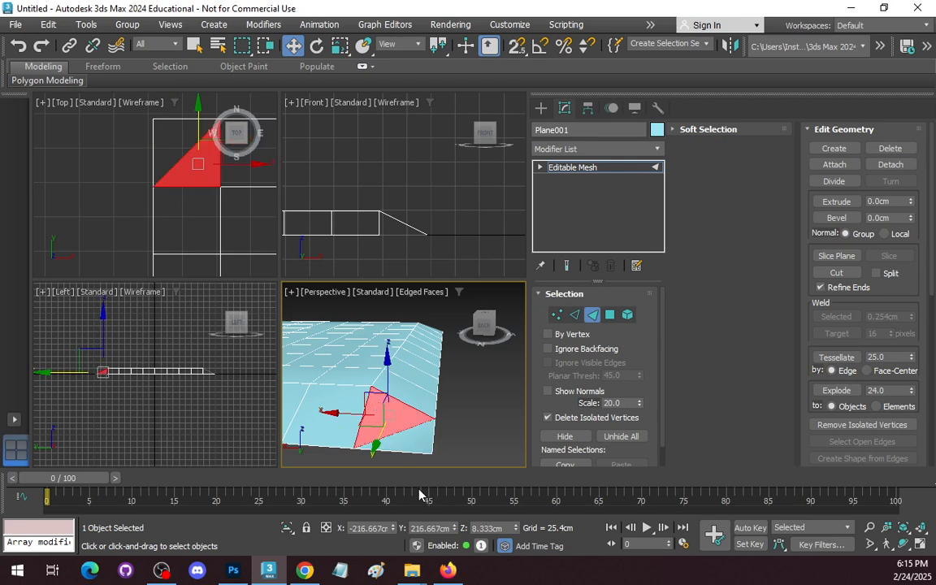
key(Delete)
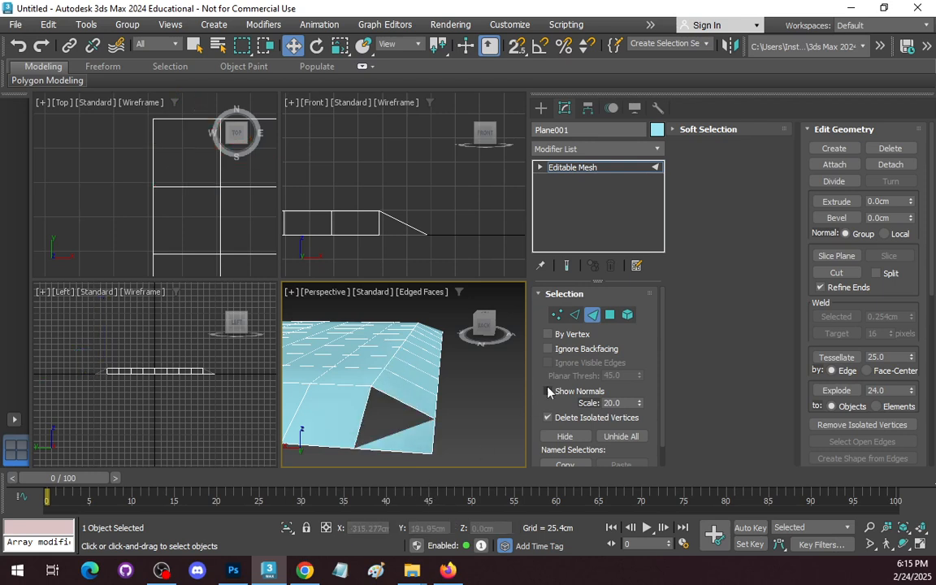
Create a triangular face joining the inner corner vertex, the outer corner vertex and the adjacent vertex on the negative-X border.
click(845, 149)
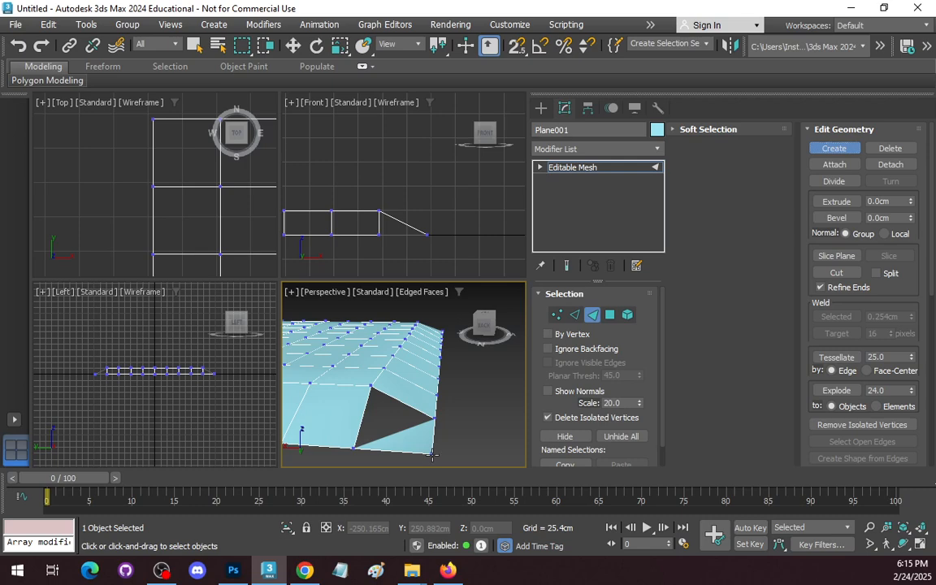
click(371, 385)
click(431, 453)
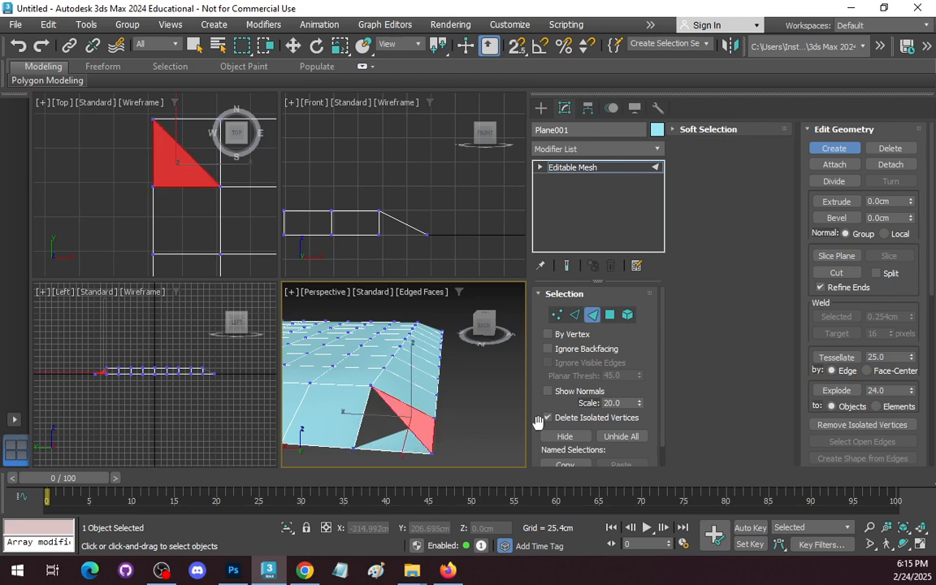
Leave face creation and delete the old outer triangular face at the board's corner.
click(592, 314)
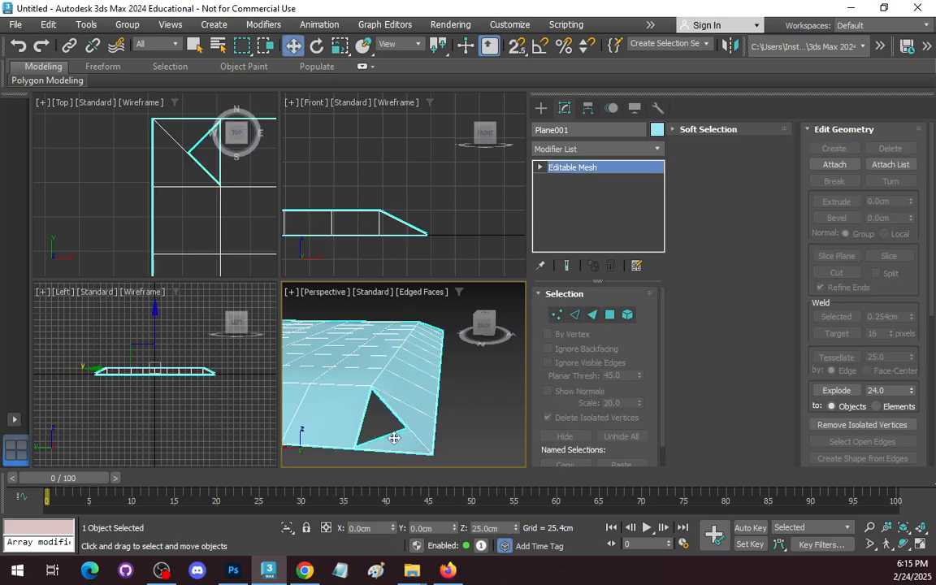
click(592, 315)
click(386, 438)
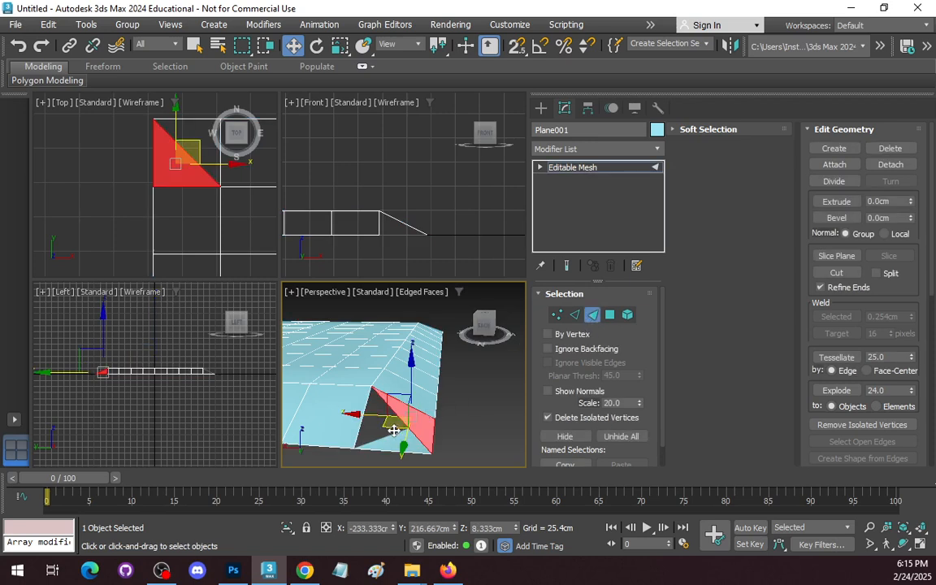
key(Delete)
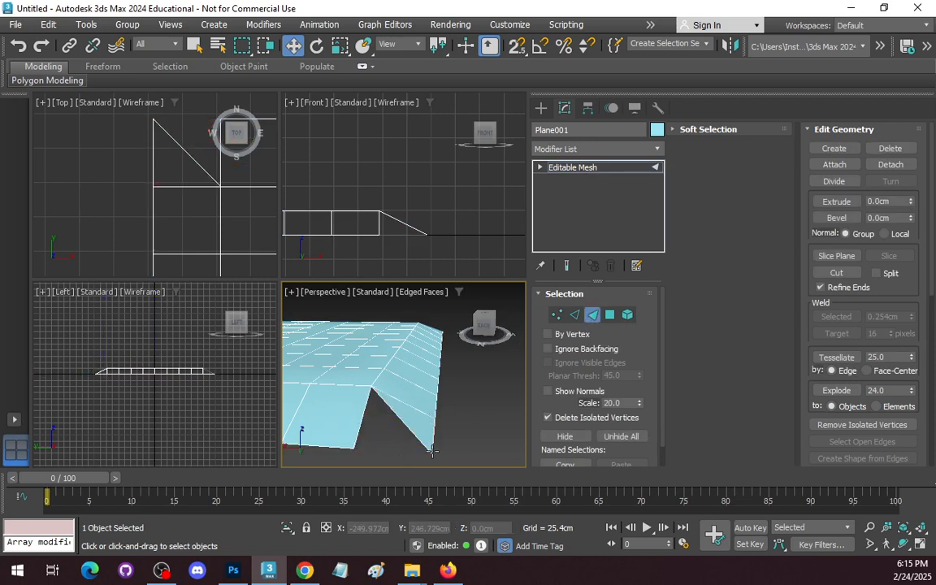
Create a triangular face joining the adjacent positive-Y border vertex, the outer corner vertex and the inner corner vertex.
click(840, 149)
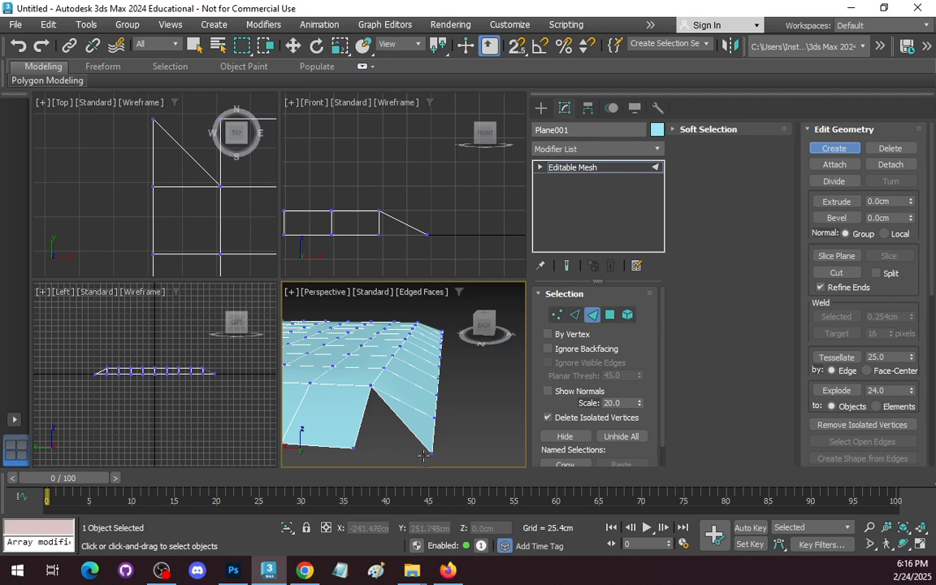
click(353, 447)
click(432, 452)
click(370, 387)
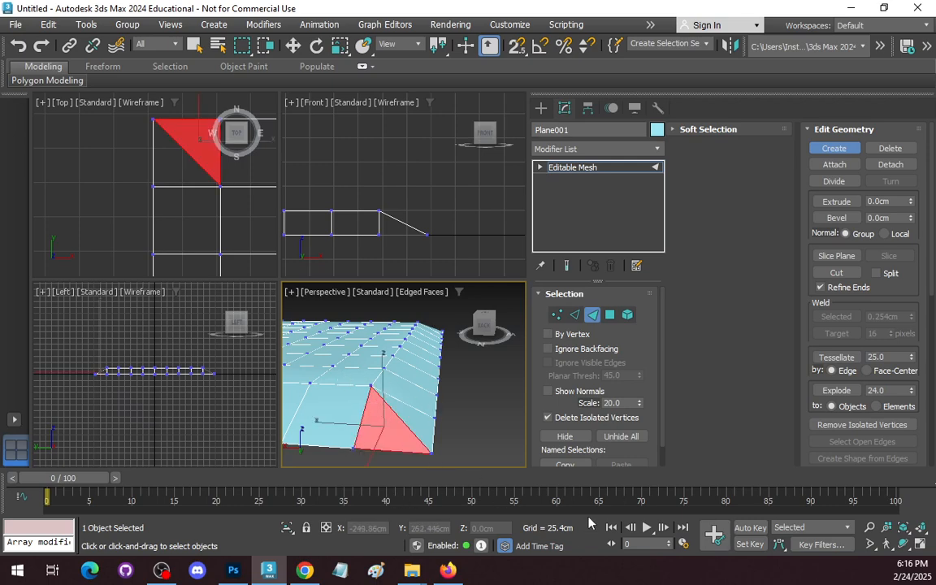
Inspect the rebuilt corner at face level by selecting the neighbouring sloped triangle and the corner triangle in turn.
click(902, 543)
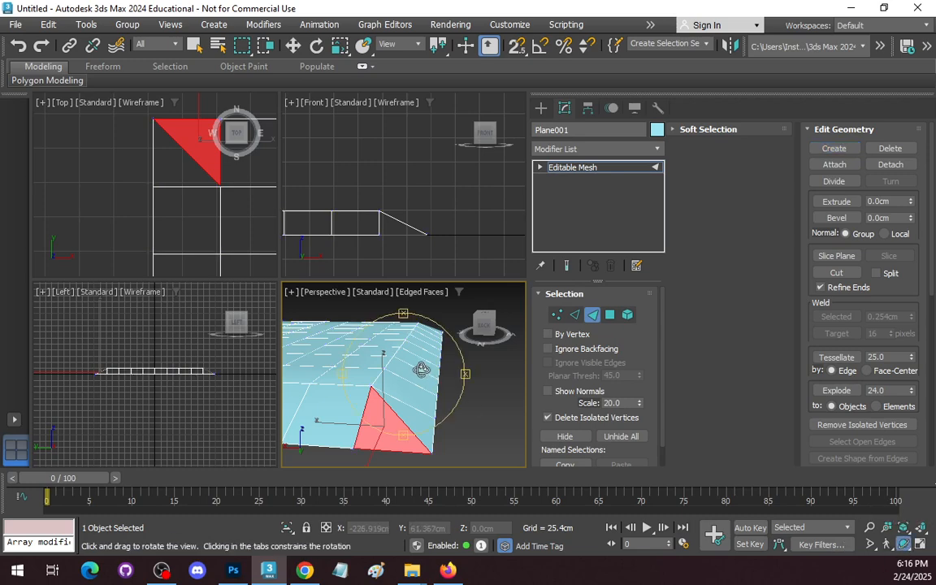
drag(380, 335, 336, 412)
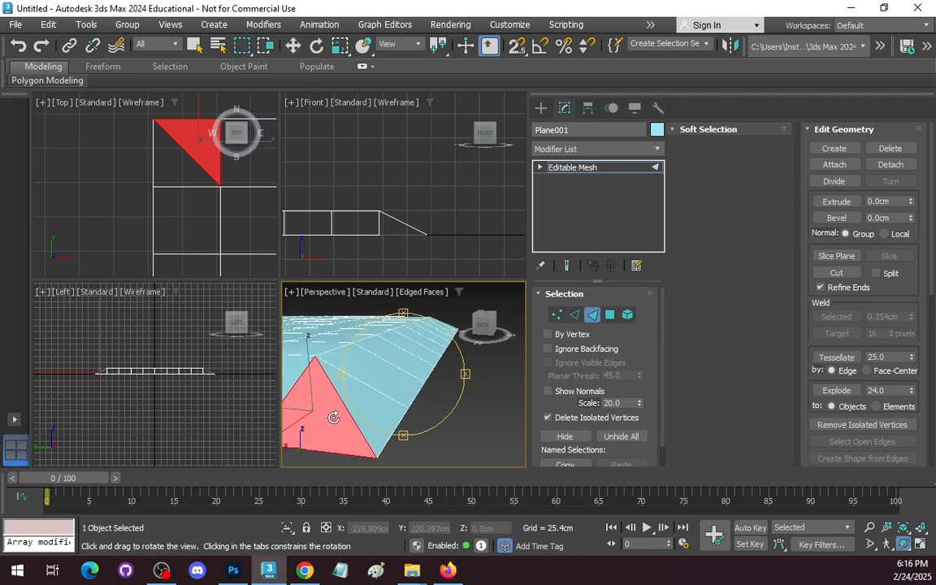
click(611, 315)
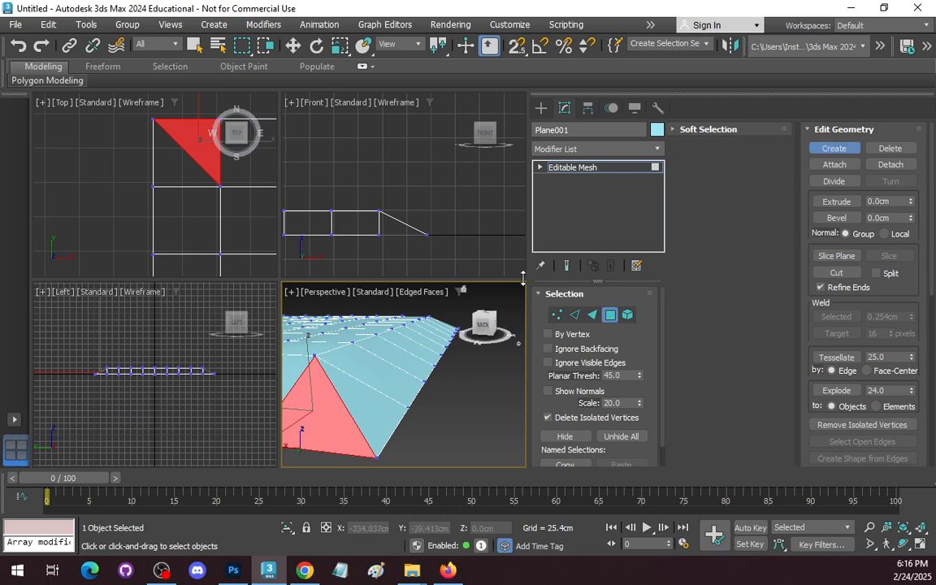
click(592, 316)
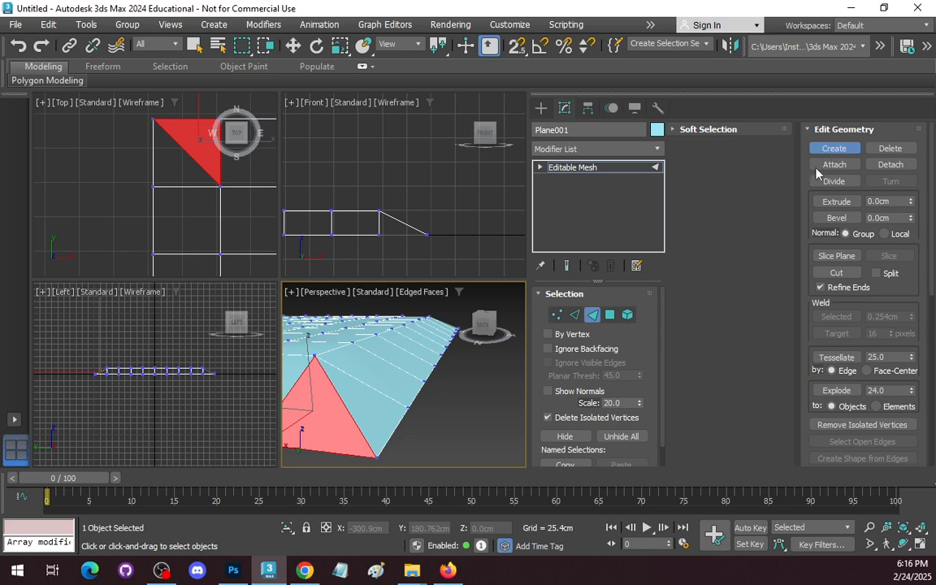
click(836, 151)
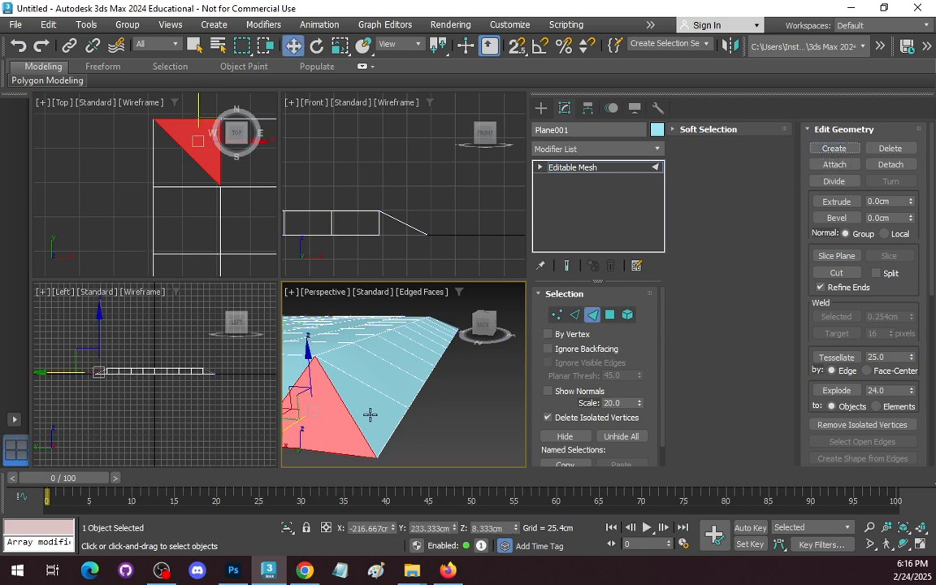
click(370, 413)
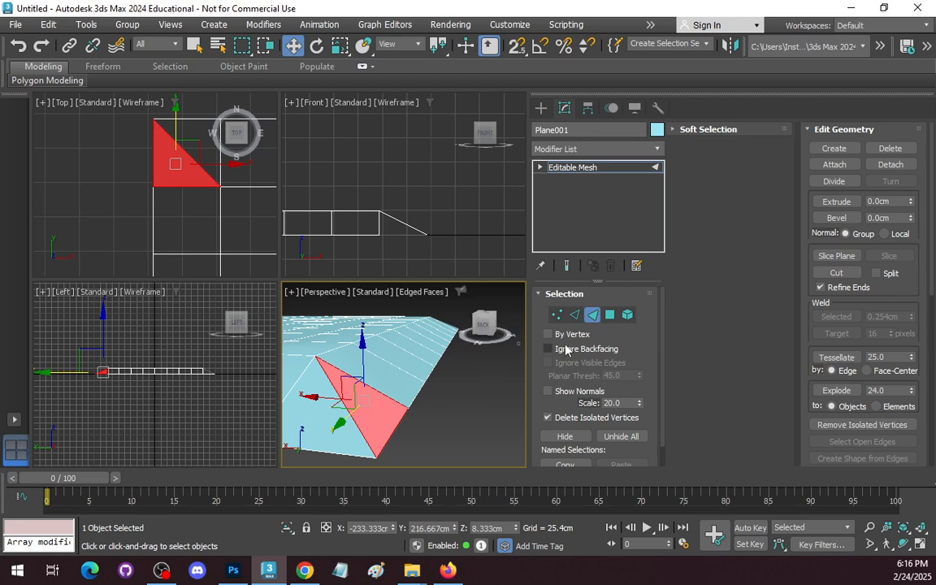
click(324, 418)
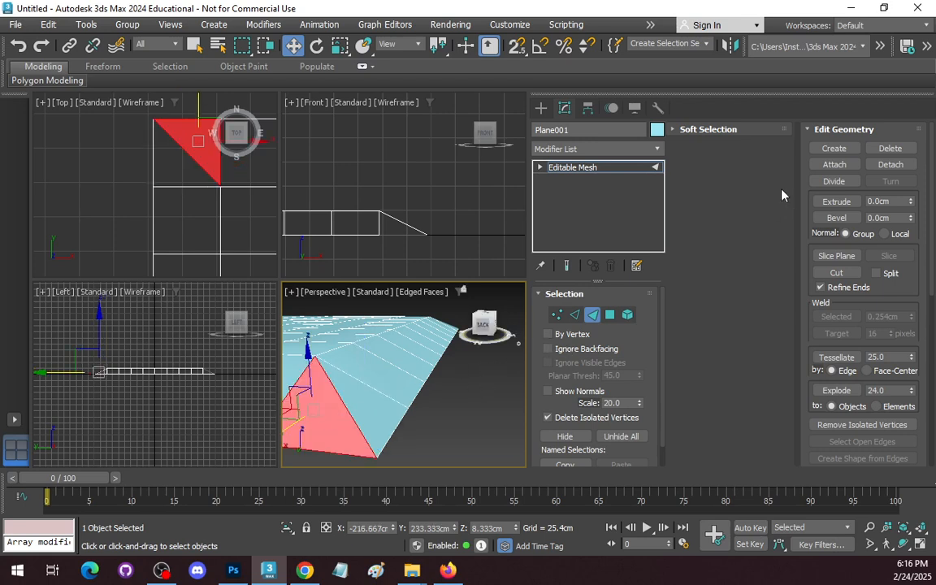
Examine the whole board and its sloped borders from several angles at polygon level, with Attach turned off.
click(610, 315)
click(834, 164)
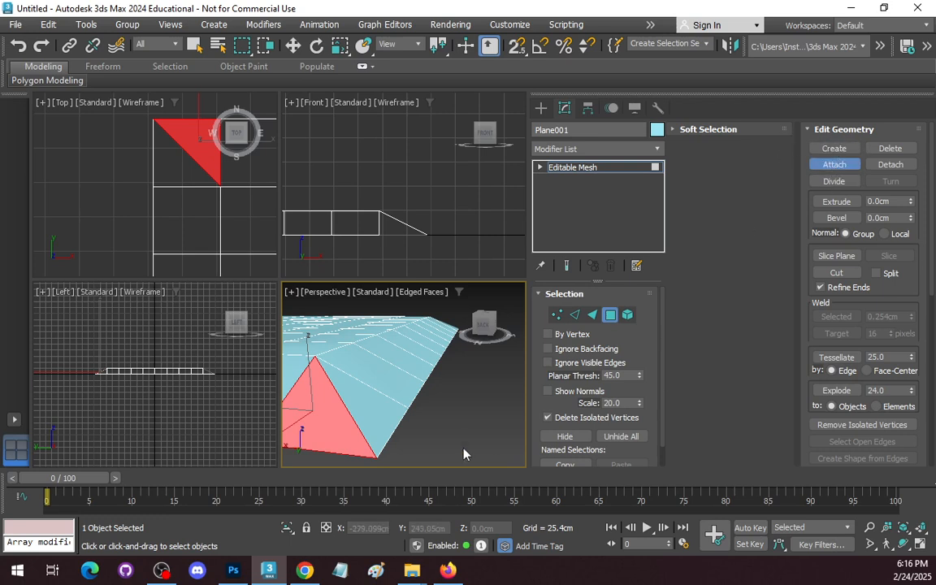
right_click(464, 426)
scroll(326, 409, down, 2)
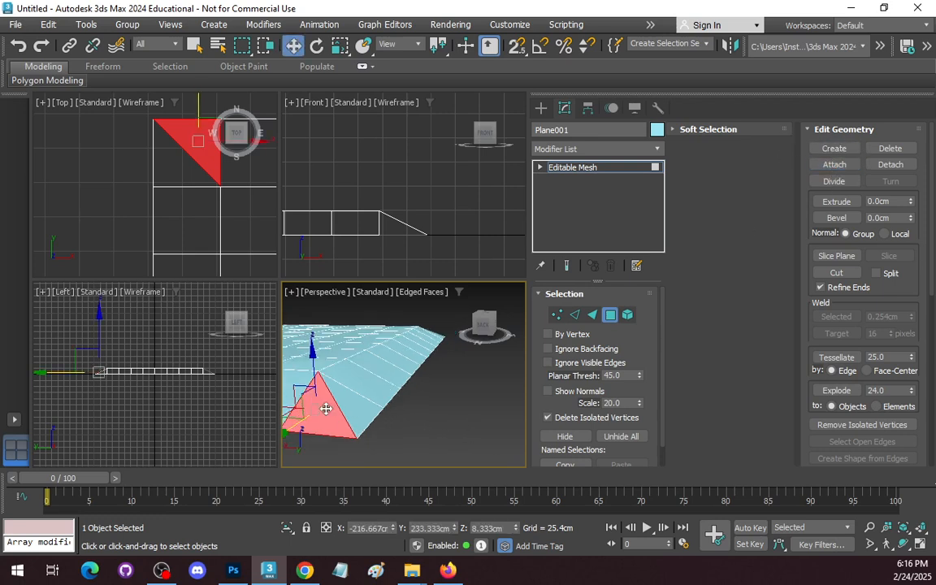
scroll(326, 409, down, 1)
click(904, 544)
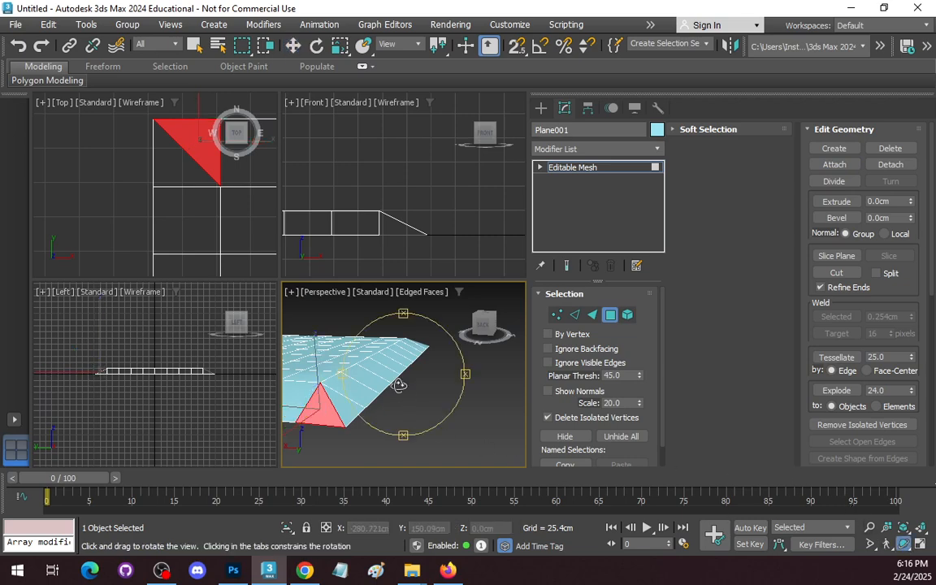
drag(399, 385, 403, 415)
middle_drag(327, 366, 472, 387)
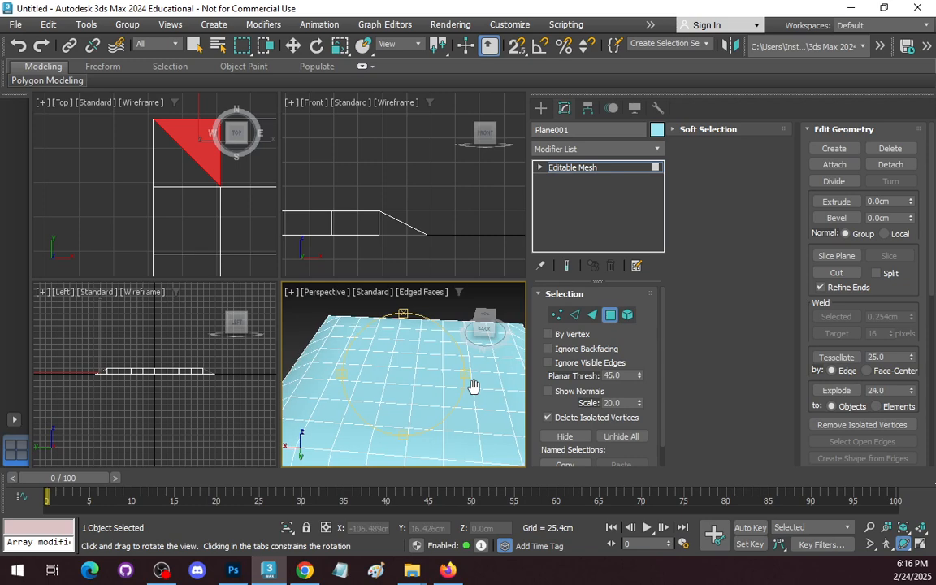
scroll(417, 386, down, 2)
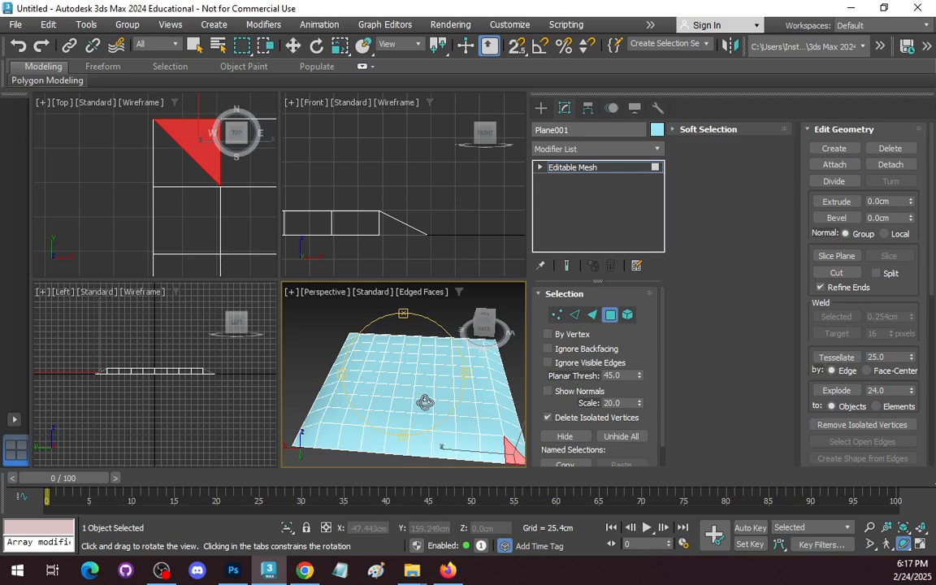
scroll(411, 367, down, 5)
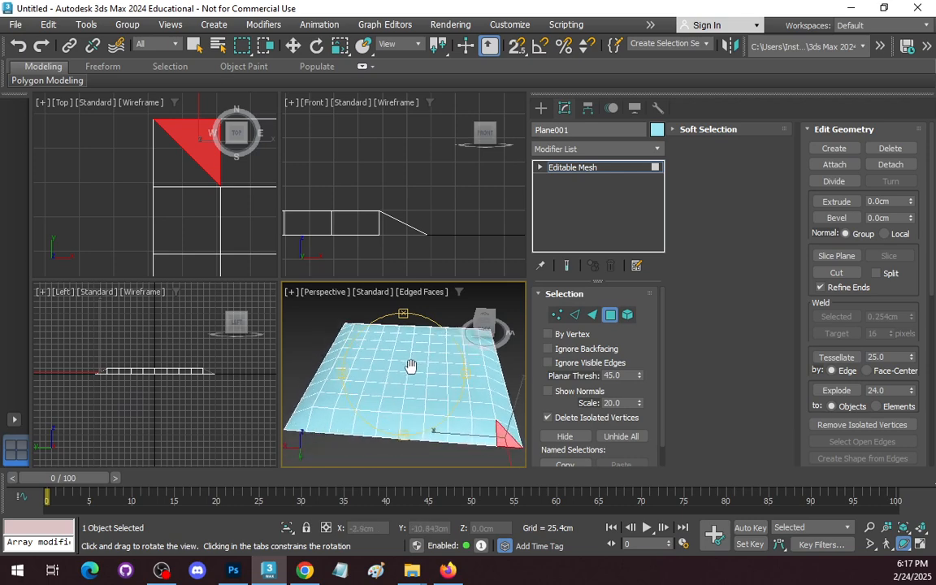
scroll(414, 366, up, 4)
scroll(413, 366, down, 4)
scroll(413, 365, up, 4)
drag(414, 365, 469, 434)
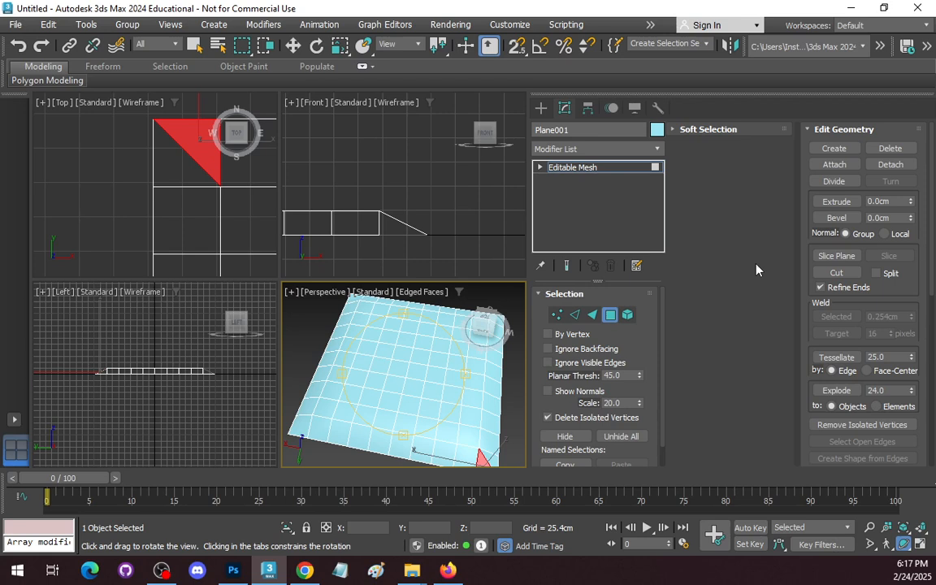
click(607, 316)
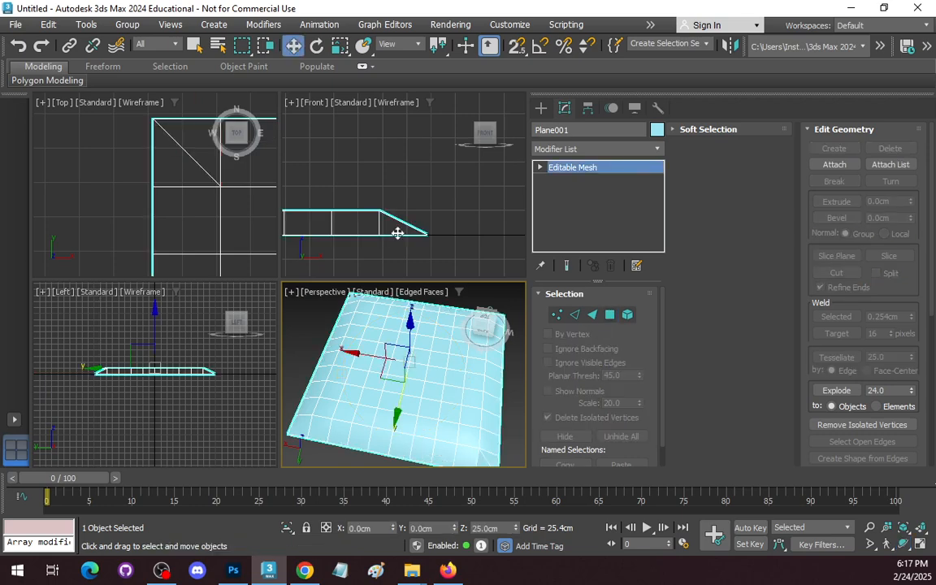
scroll(398, 233, down, 5)
scroll(207, 228, down, 5)
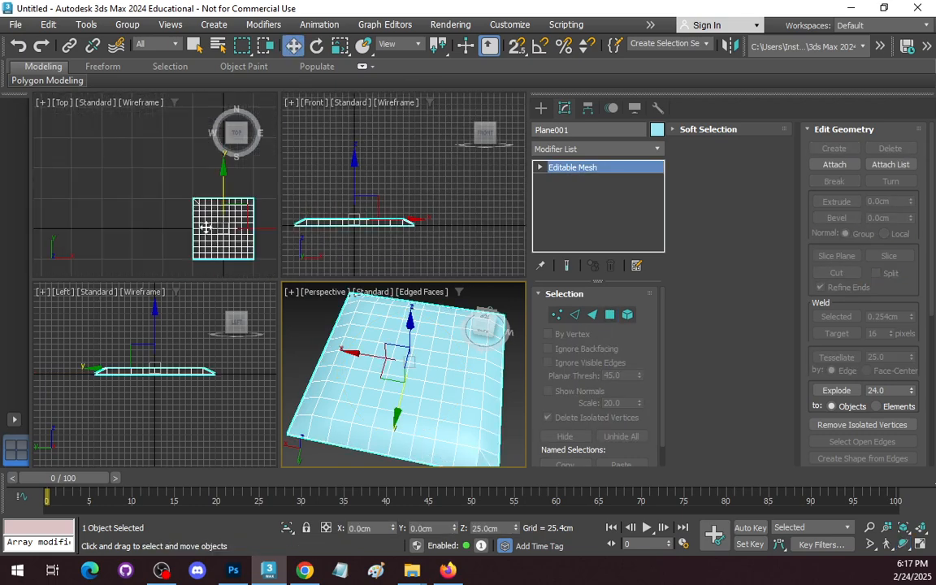
scroll(206, 227, up, 4)
click(205, 231)
middle_drag(174, 204, 74, 164)
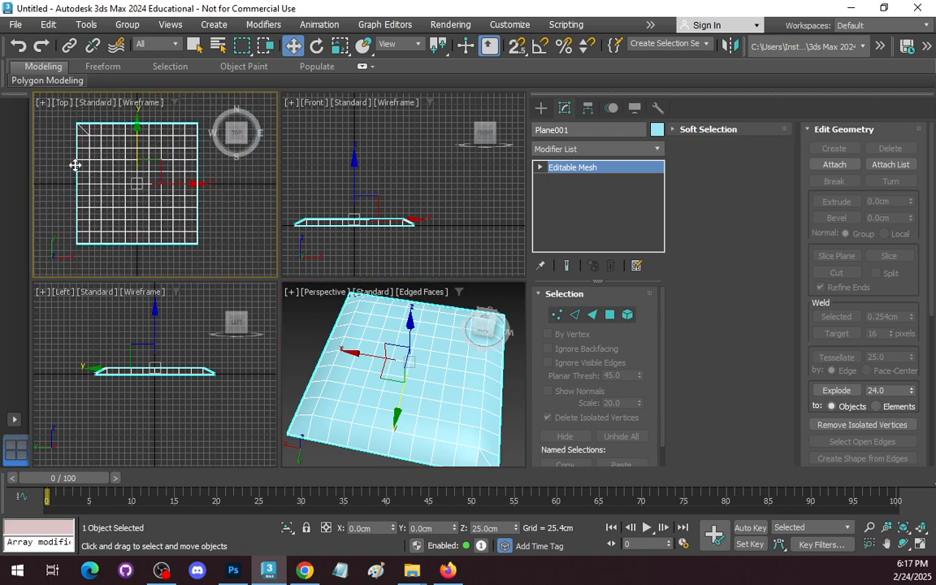
right_click(124, 165)
click(48, 149)
drag(109, 136, 109, 161)
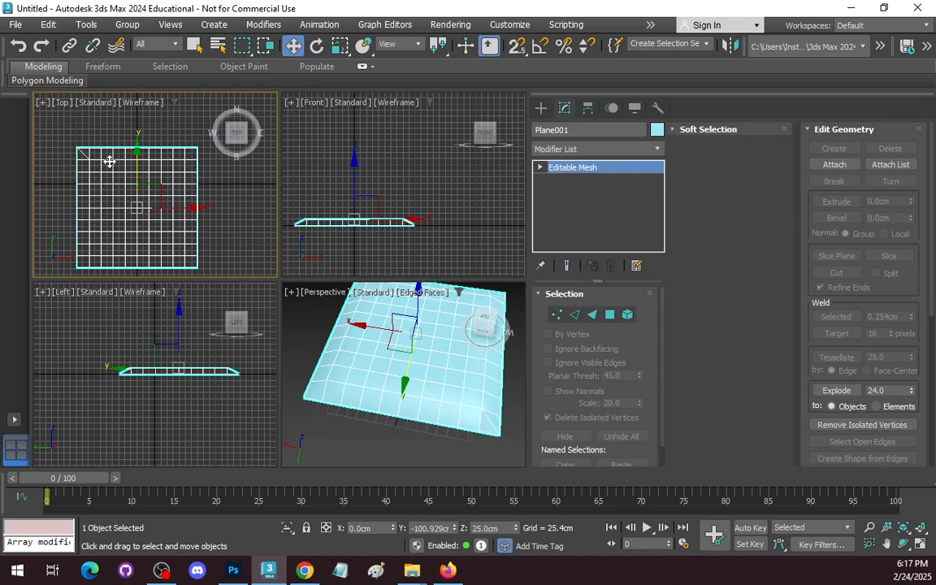
key(ctrl+z)
At polygon level in the Top view, select the 8×8 block of raised top squares without the sloped border polygons.
click(610, 315)
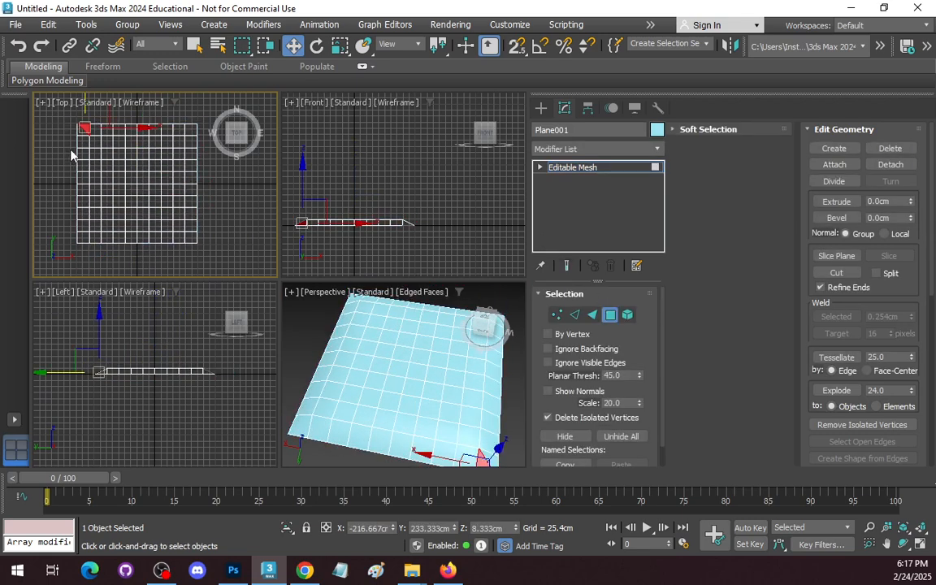
click(96, 142)
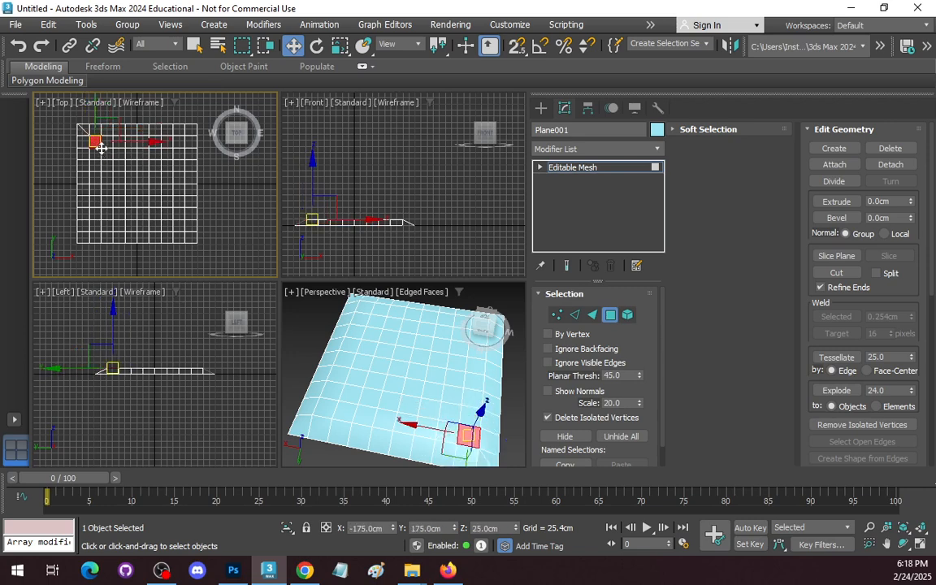
drag(221, 254, 89, 137)
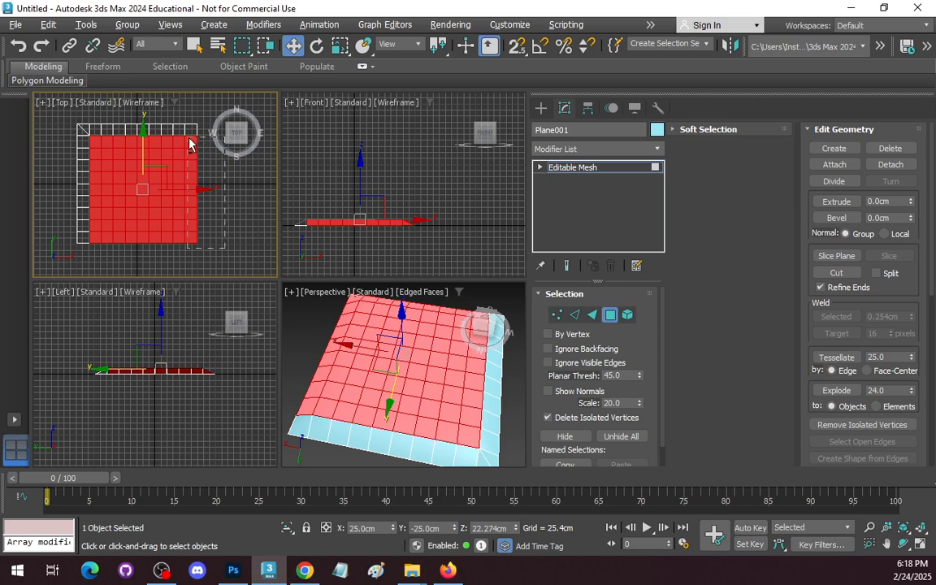
alt+drag(188, 139, 187, 136)
alt+drag(126, 239, 67, 243)
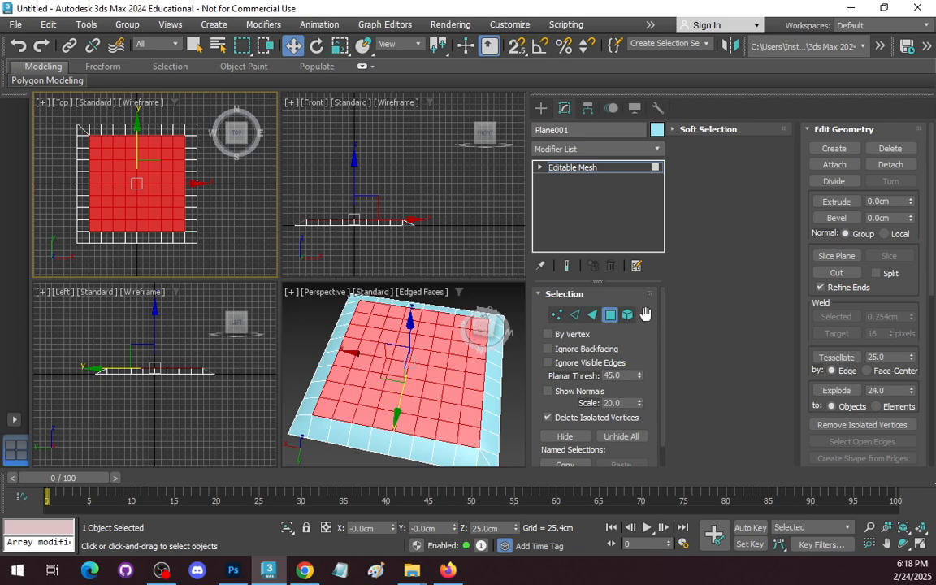
Extrude the selected 8×8 block of top squares by 10 cm.
click(900, 202)
text(10)
key(Return)
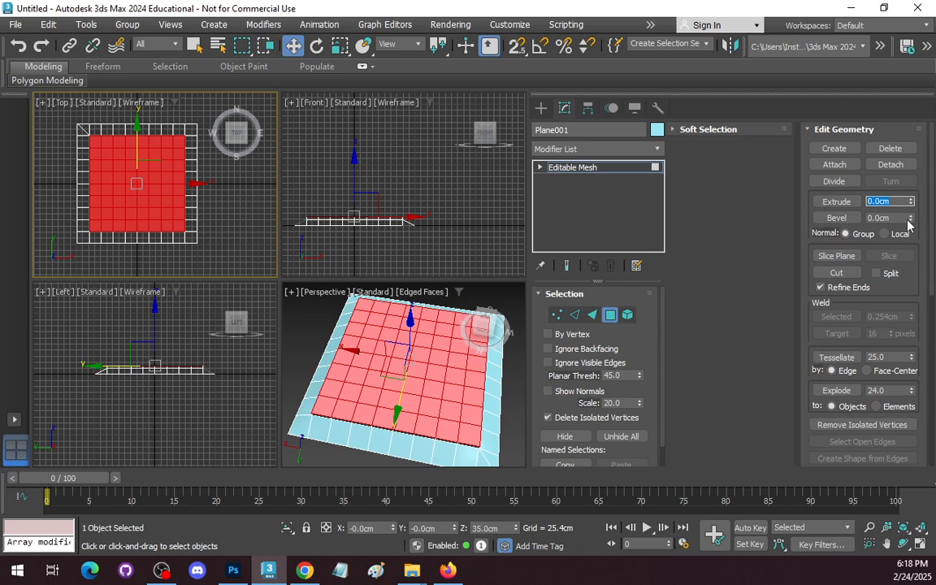
Bevel the extruded top squares by -10 cm, clear the selection and inspect the beveled rim.
key(Tab)
text(-)
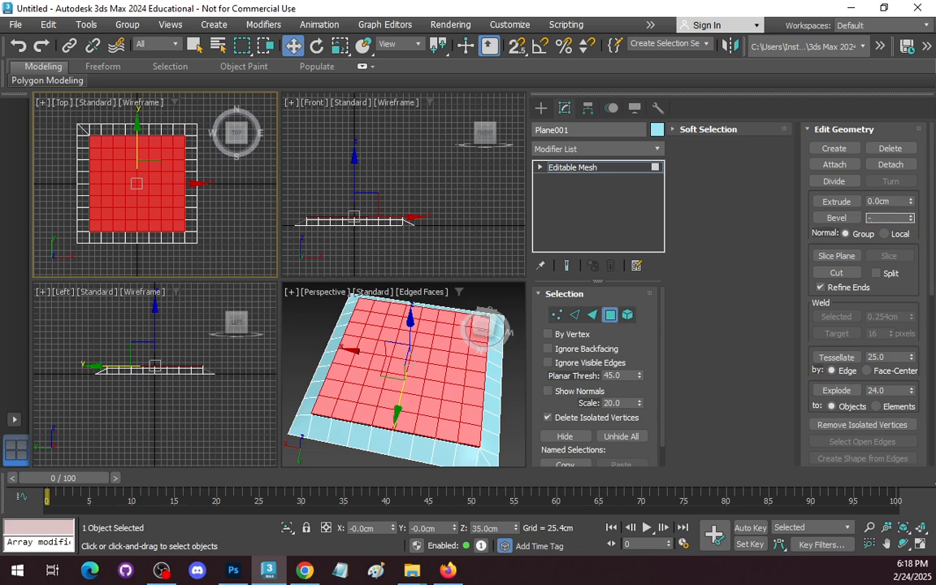
text(10)
key(Return)
click(519, 385)
scroll(508, 402, up, 5)
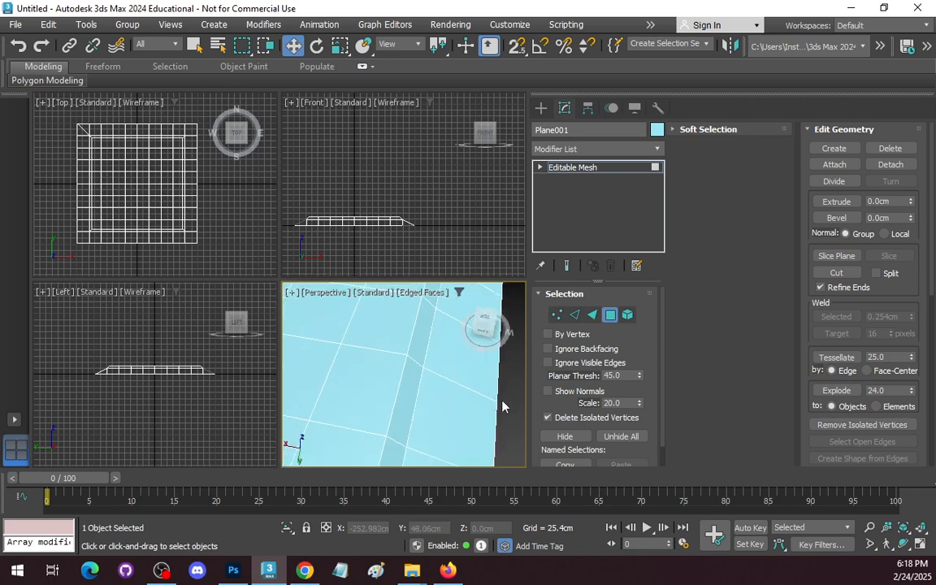
middle_drag(478, 397, 447, 309)
scroll(403, 387, down, 6)
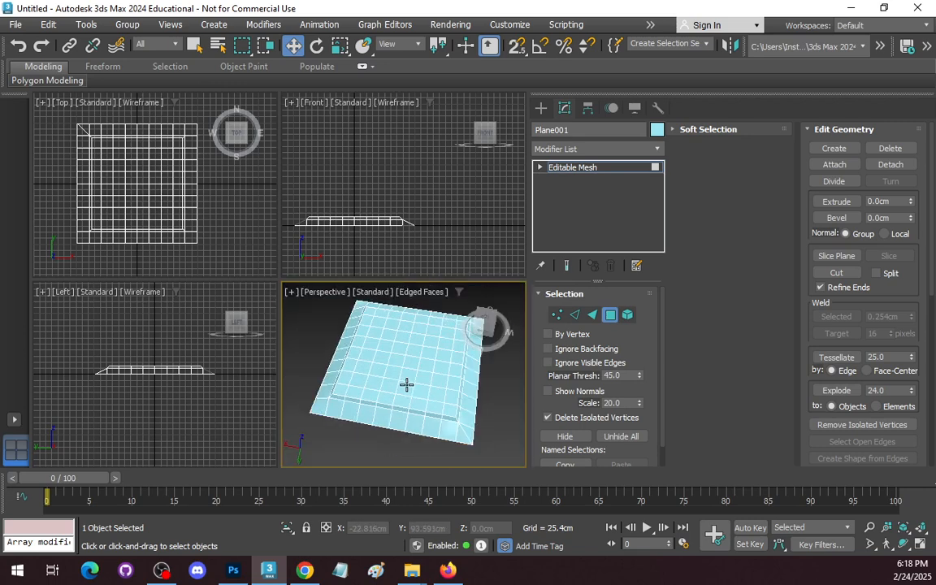
Undo the bevel and the extrusion of the top squares, keeping the 8×8 block selected.
click(406, 388)
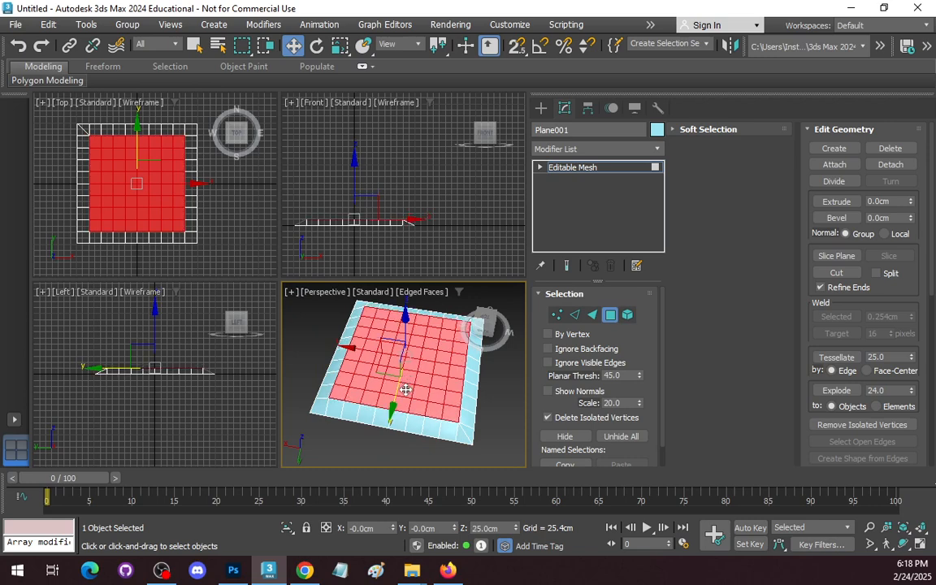
scroll(425, 399, down, 2)
scroll(425, 399, up, 3)
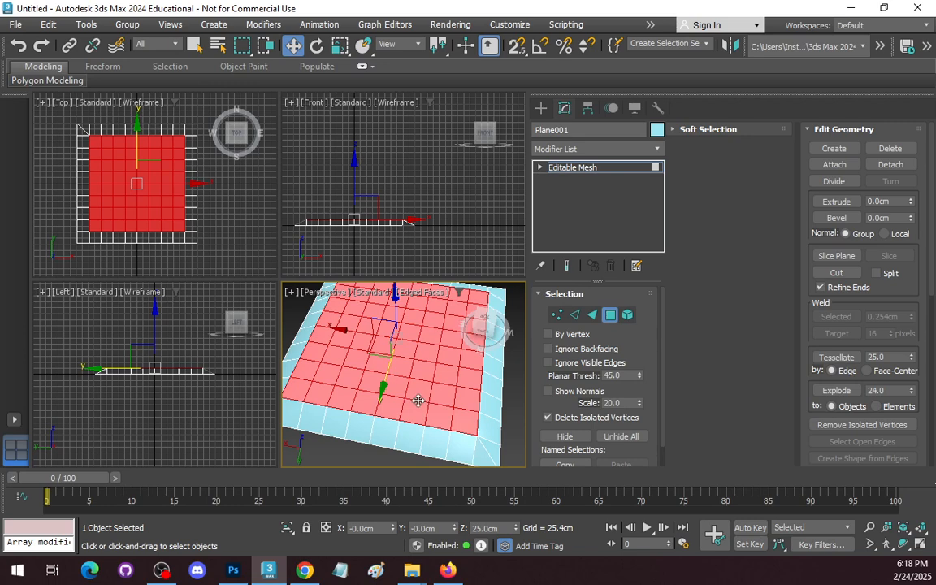
scroll(417, 397, down, 3)
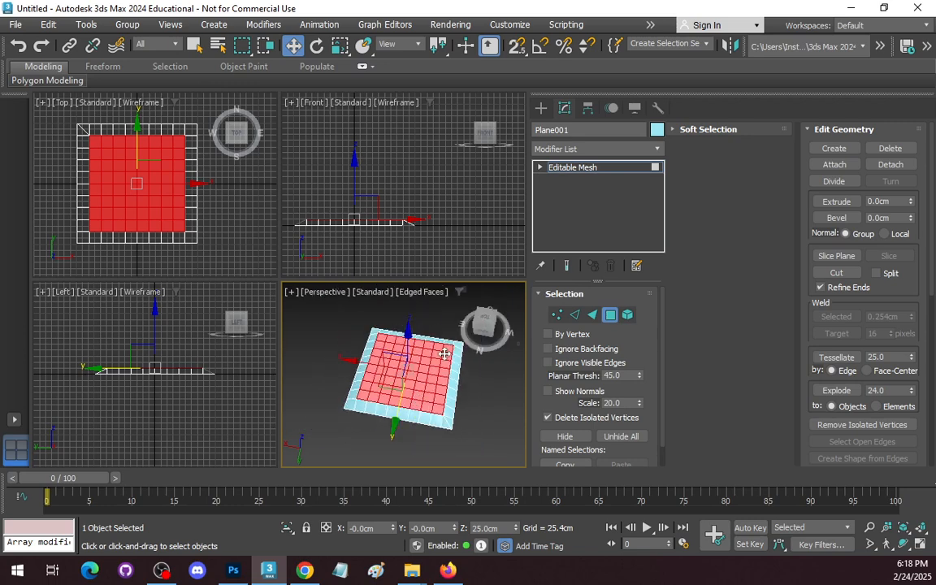